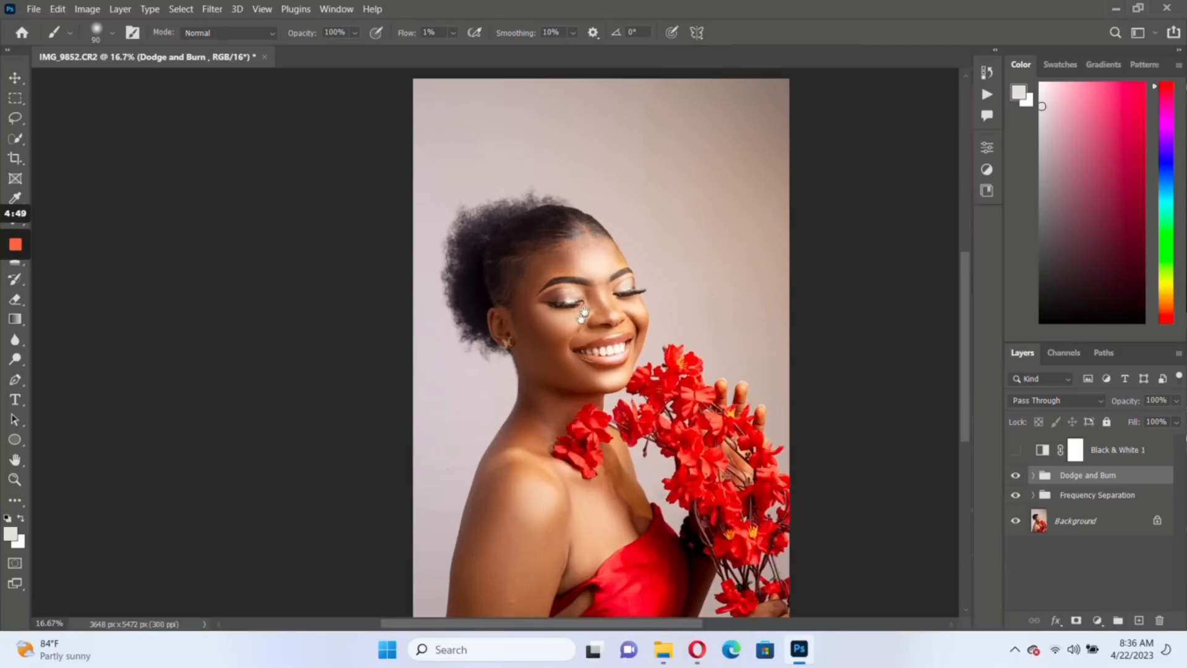
# - Add a Selective Color adjustment layer above the Dodge and Burn group and adjust the Magenta amount for Reds
pyautogui.hotkey('ctrl', '+')
pyautogui.hotkey('ctrl', '+')
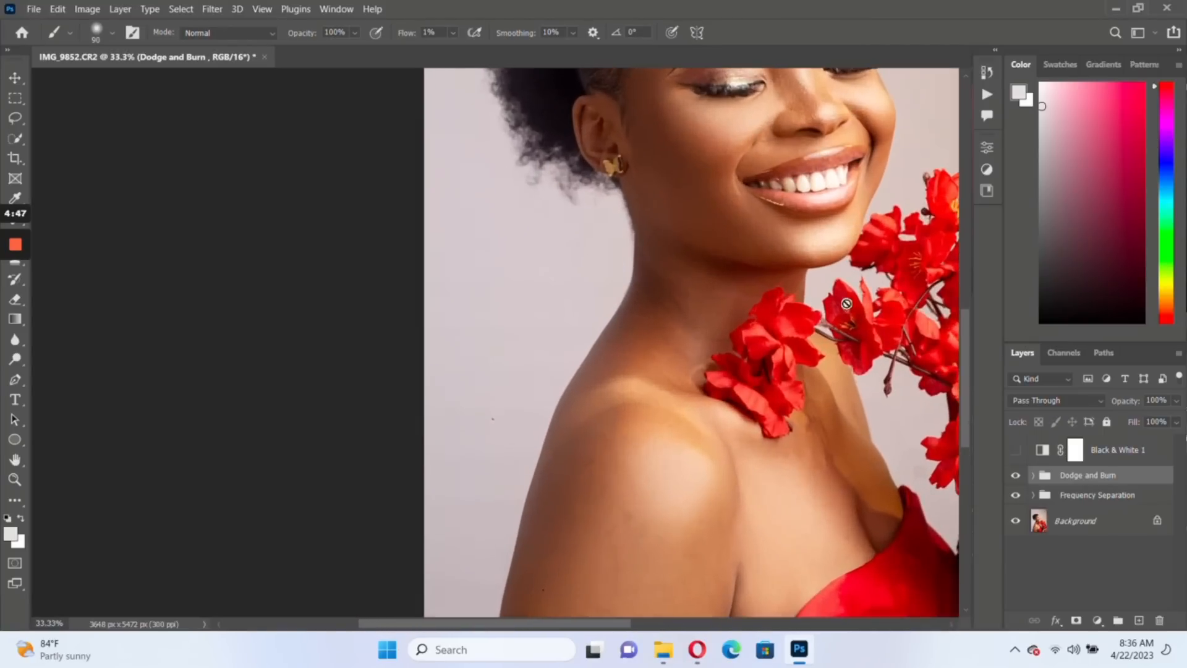
pyautogui.moveTo(736, 180); pyautogui.dragTo(704, 224)
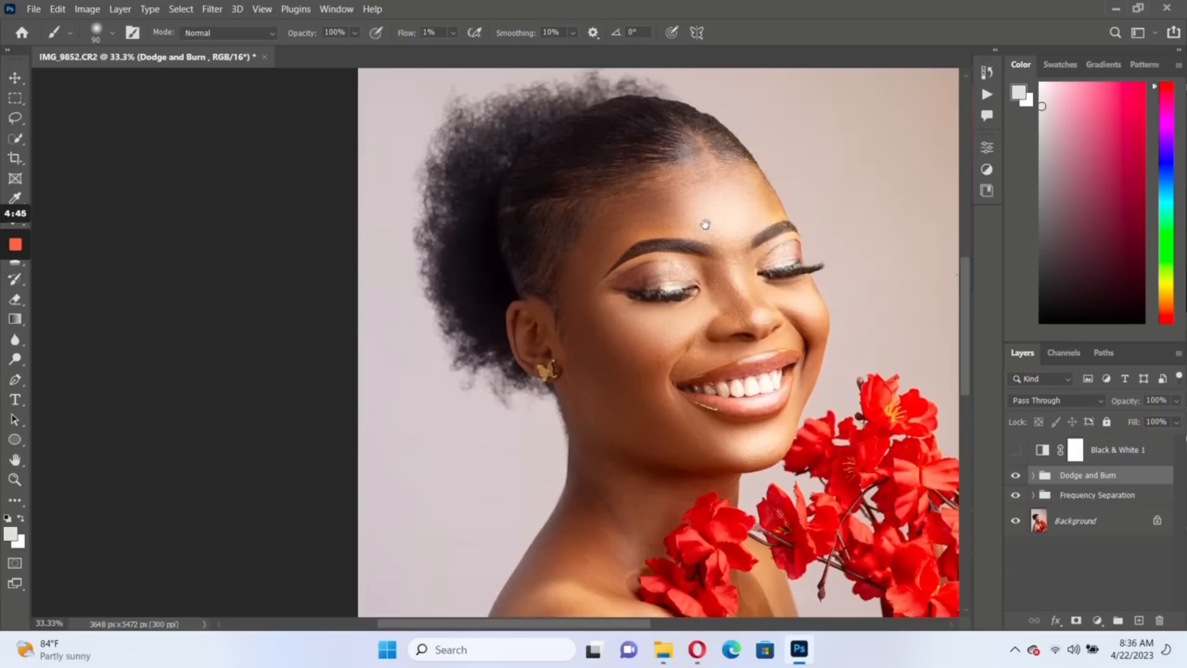
pyautogui.click(1099, 620)
pyautogui.click(1103, 614)
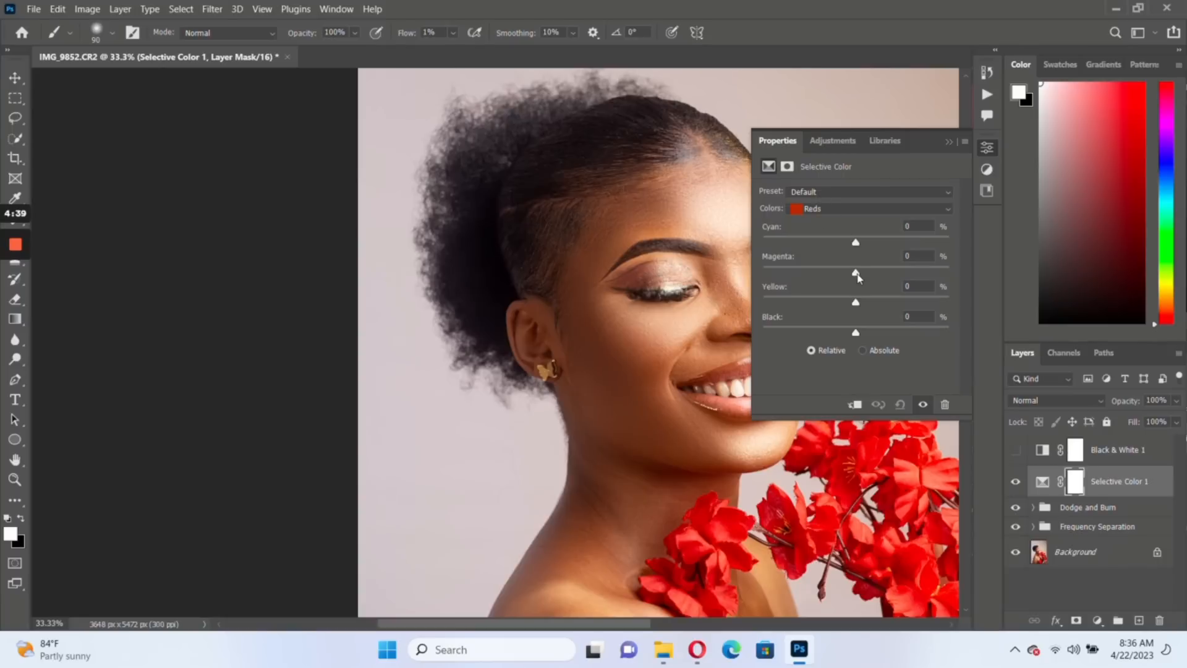
pyautogui.moveTo(856, 273)
pyautogui.mouseDown()
pyautogui.moveTo(868, 276)
pyautogui.moveTo(854, 277)
pyautogui.mouseUp()
# - Fine-tune the Black amount for the Blacks range of the Selective Color adjustment, trying +12% and 6%
pyautogui.click(834, 210)
pyautogui.click(840, 323)
pyautogui.moveTo(860, 334); pyautogui.dragTo(868, 335)
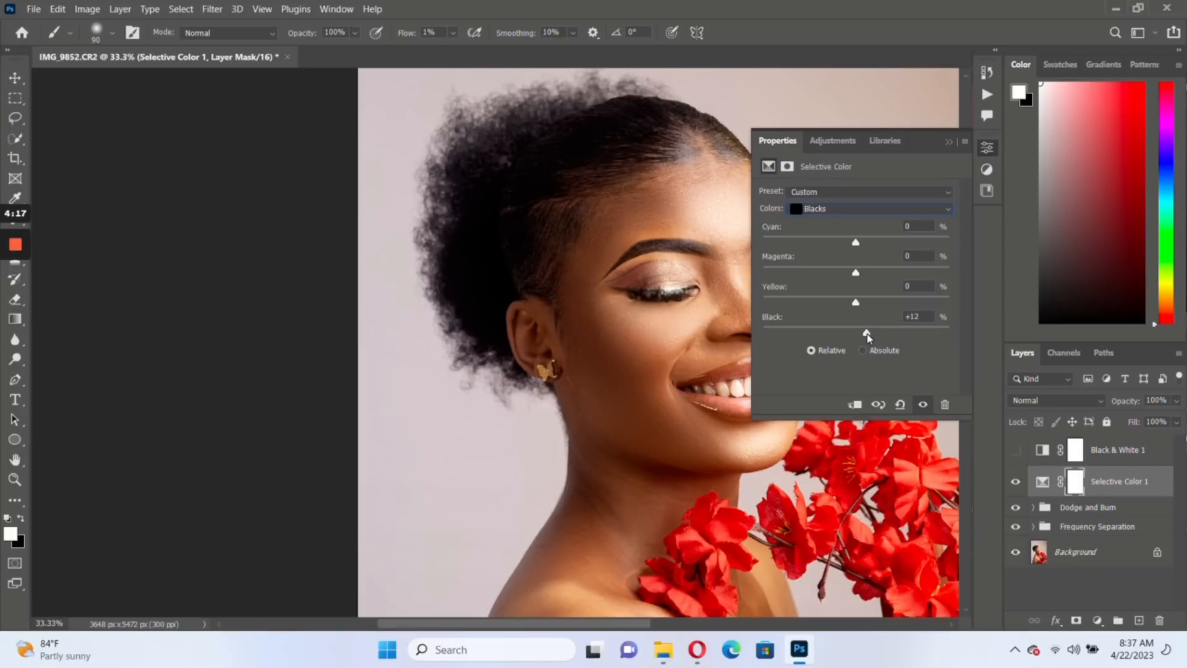
pyautogui.click(904, 317)
pyautogui.write('6')
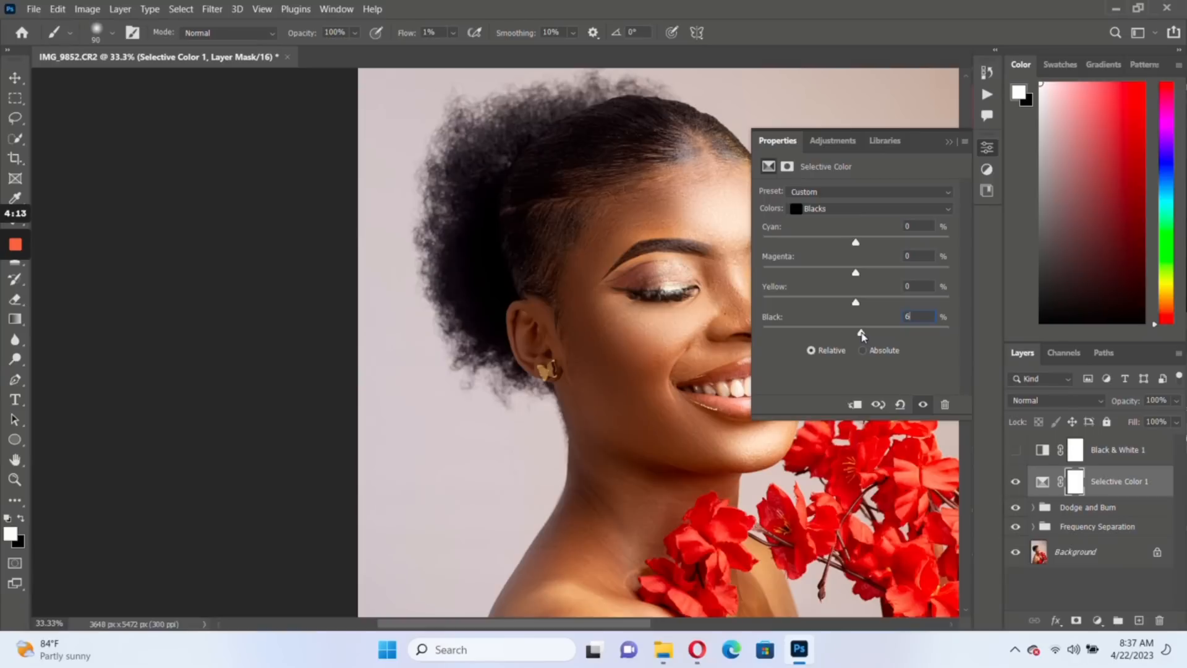
pyautogui.moveTo(861, 335); pyautogui.dragTo(866, 335)
pyautogui.click(949, 143)
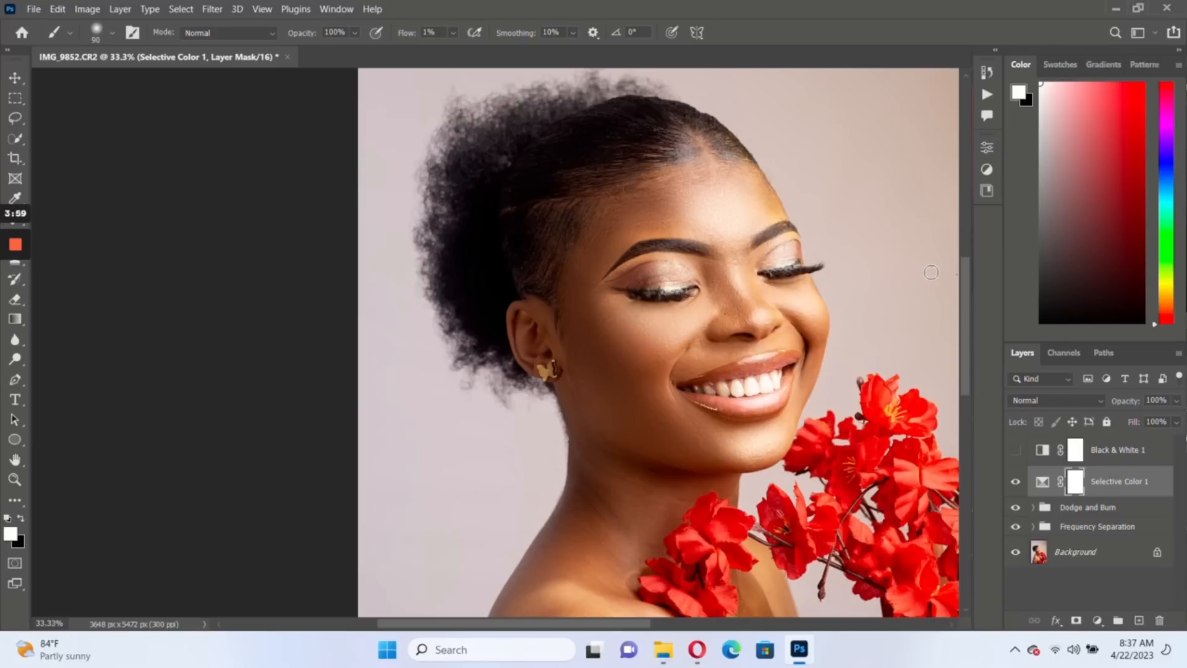
# - Add a Color Balance adjustment layer with the midtones set to +4 toward red and -2 toward yellow
pyautogui.hotkey('ctrl', '-')
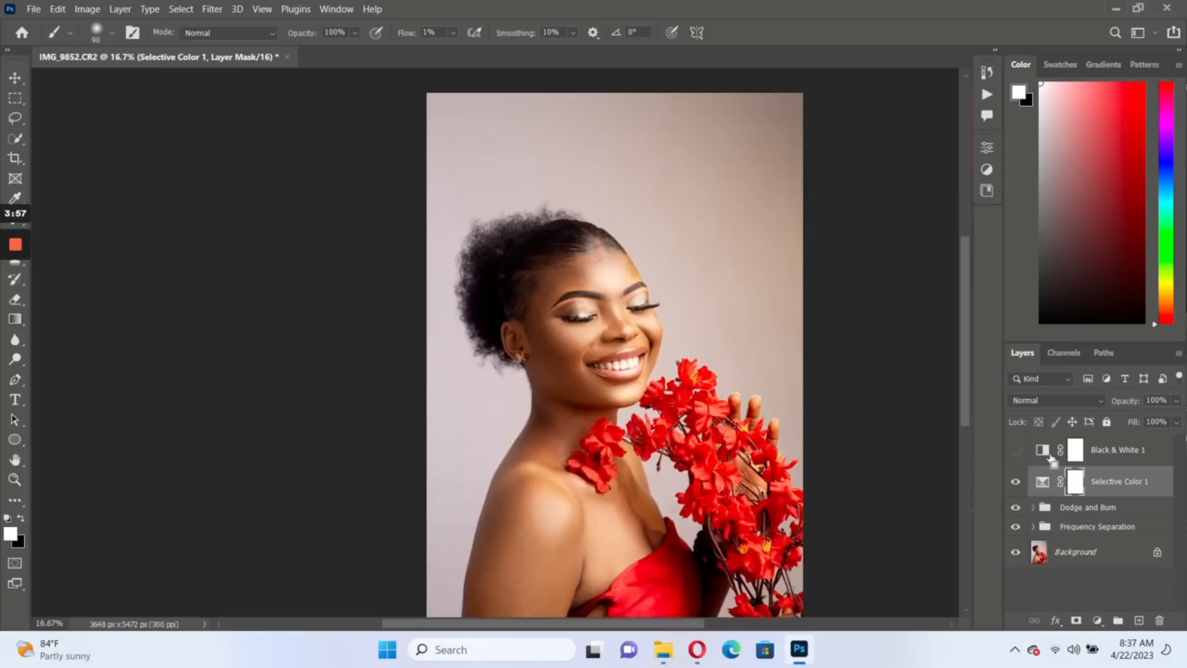
pyautogui.click(1098, 621)
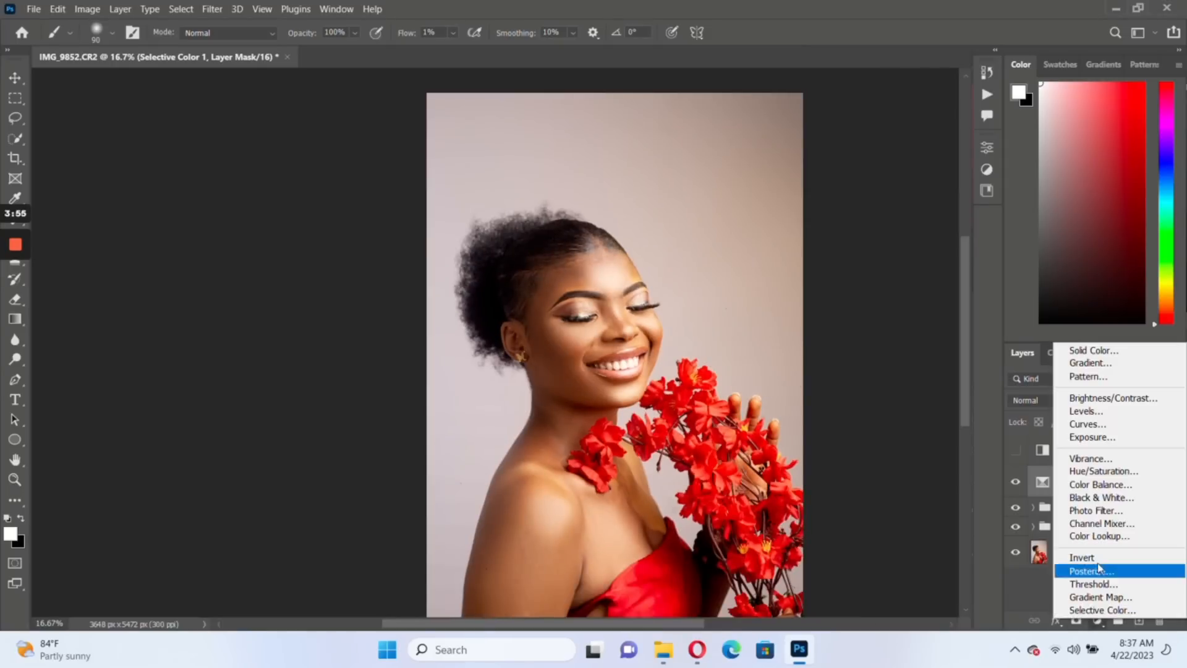
pyautogui.click(1099, 484)
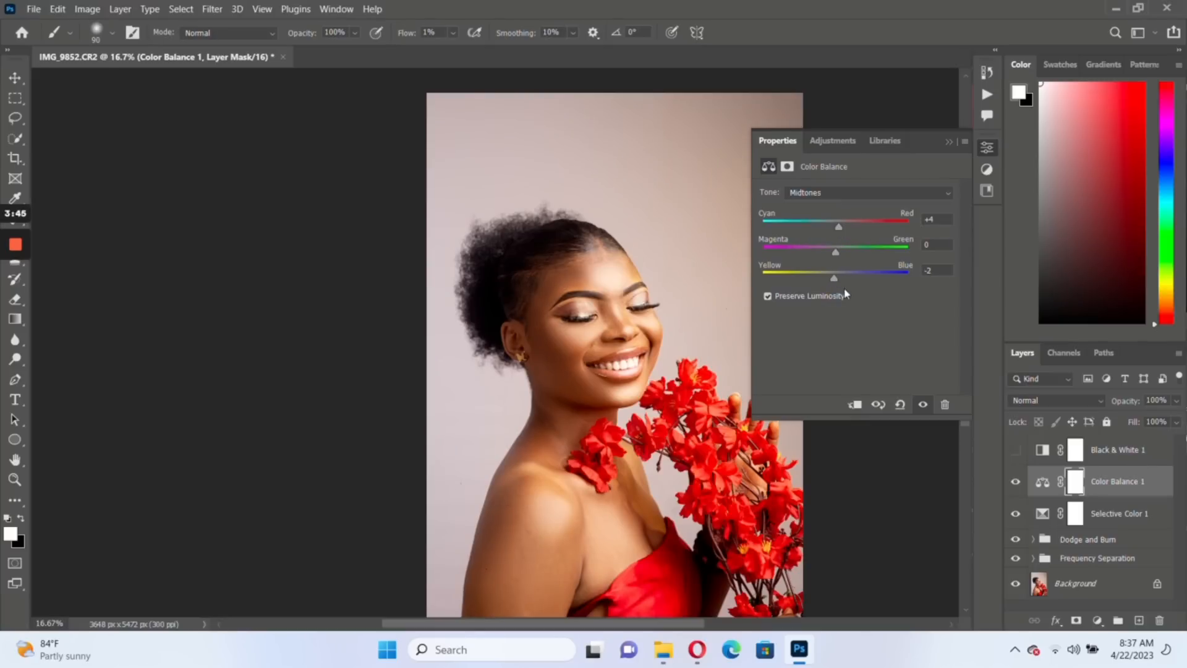
pyautogui.click(949, 142)
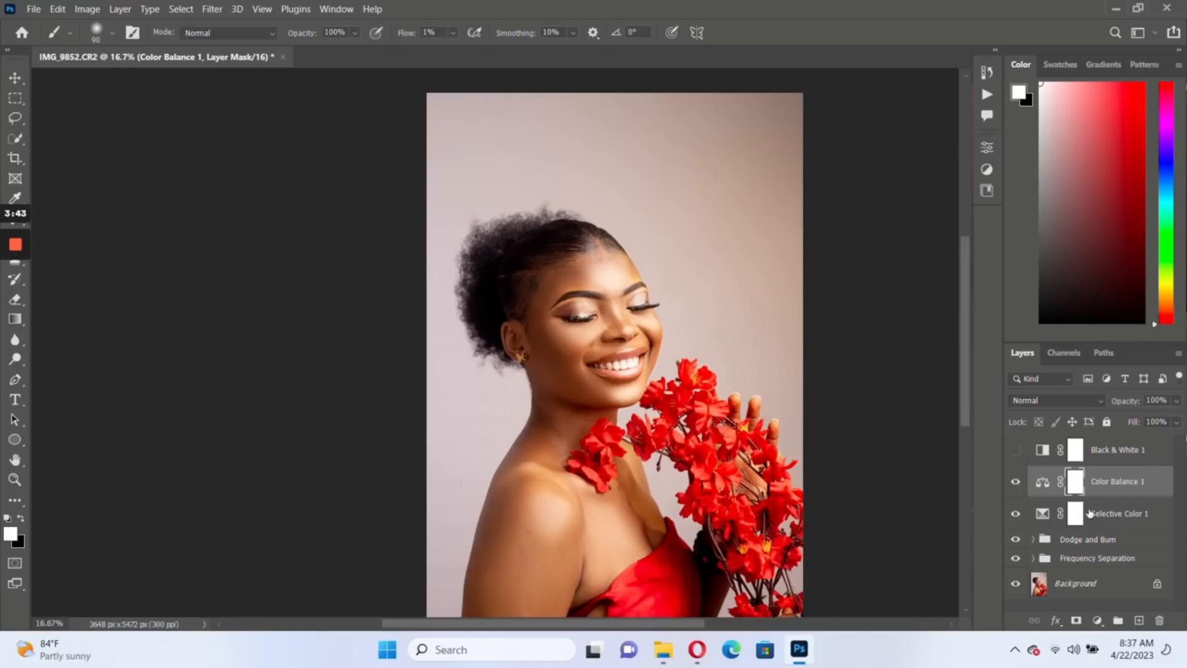
# - Add a Color Lookup adjustment layer above Color Balance and load the FoggyNight.3DL 3D LUT
pyautogui.click(1098, 620)
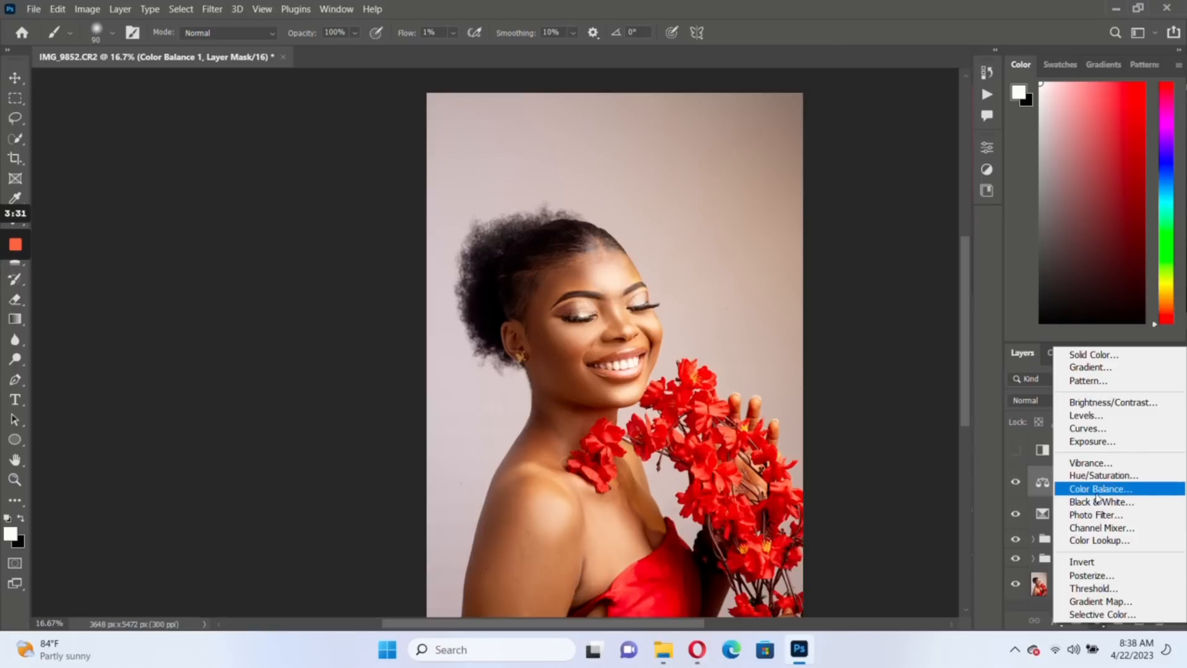
pyautogui.click(1090, 541)
pyautogui.click(862, 193)
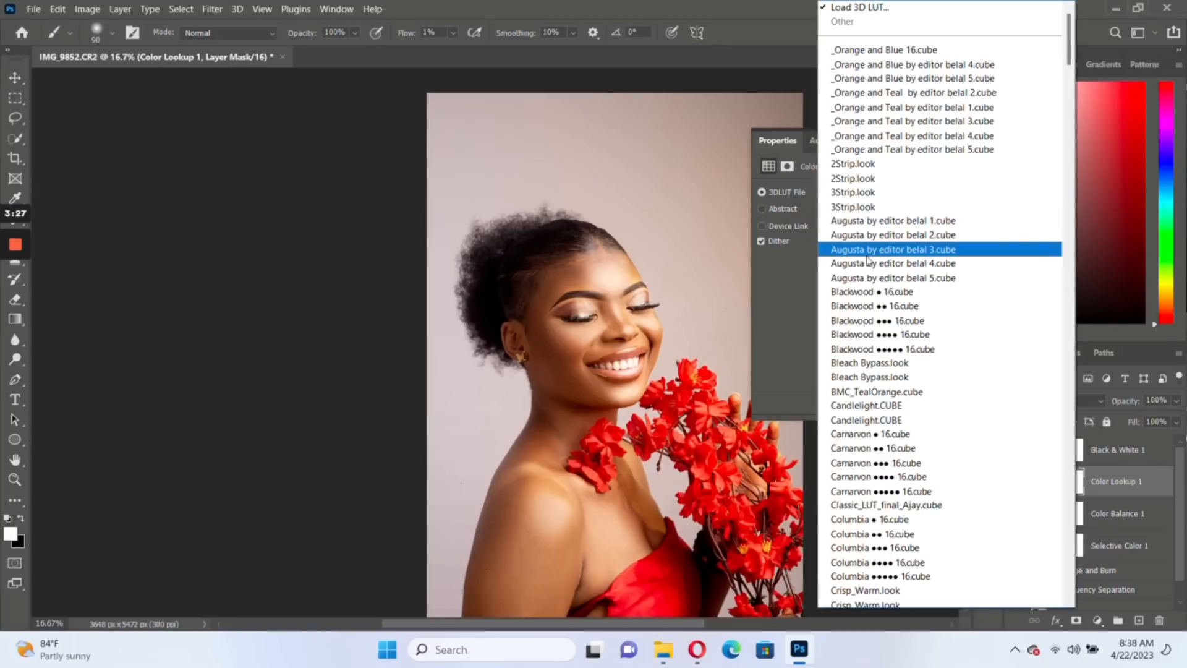
pyautogui.scroll(-8, 878, 306)
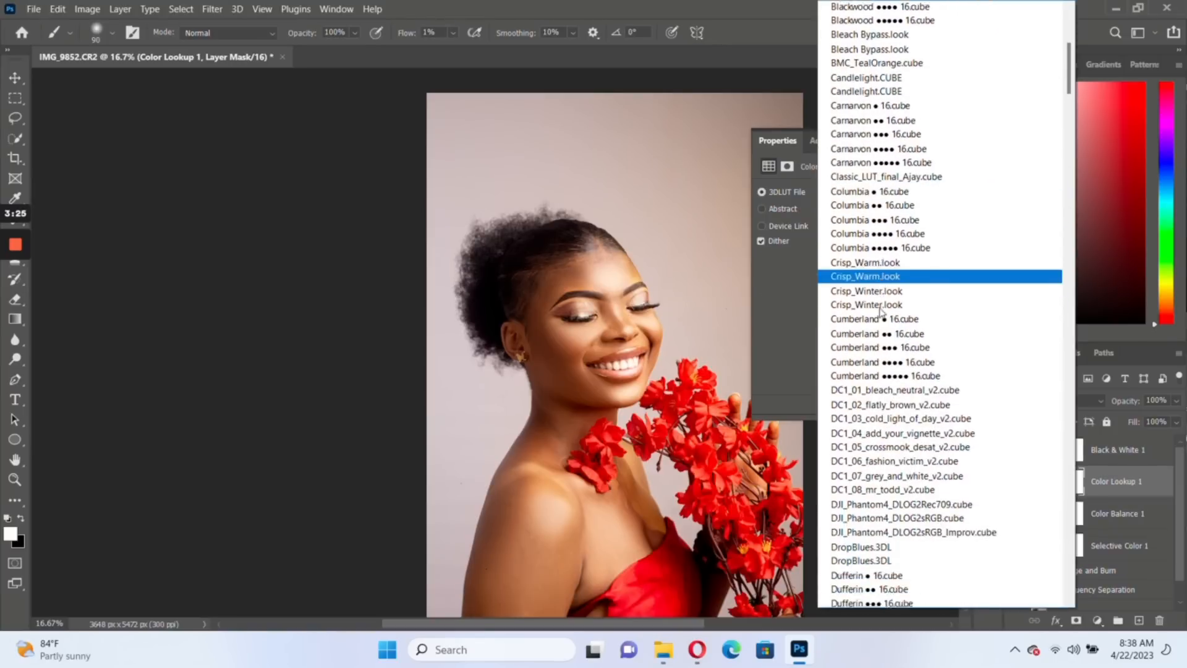
pyautogui.scroll(-15, 878, 291)
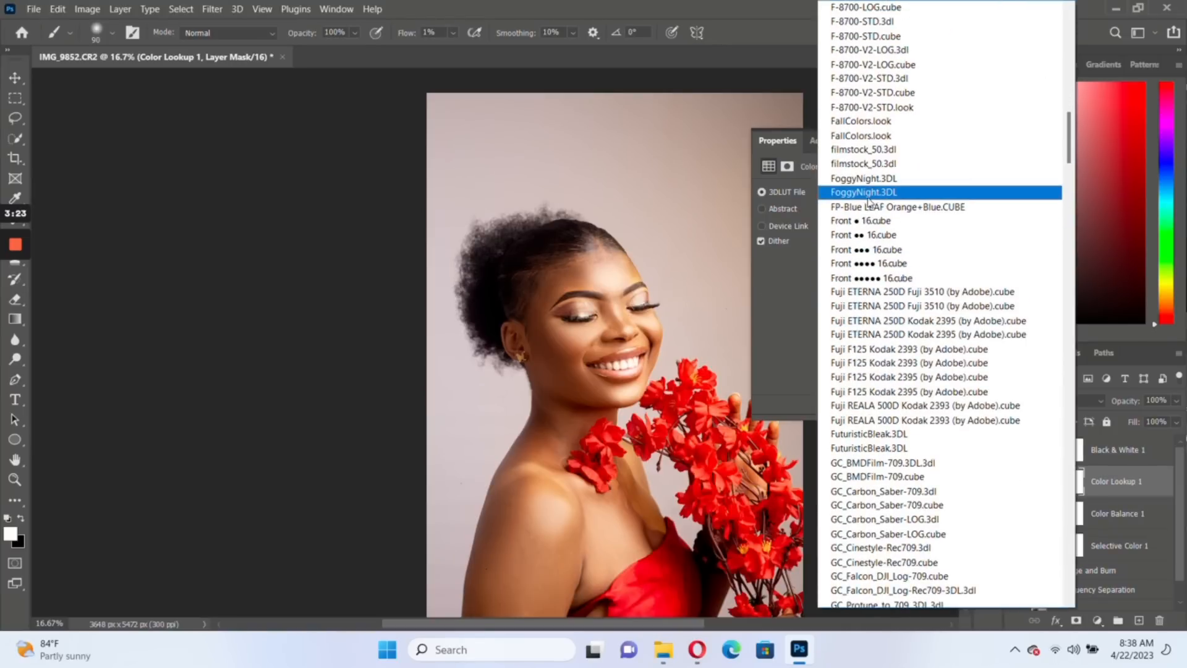
pyautogui.click(869, 195)
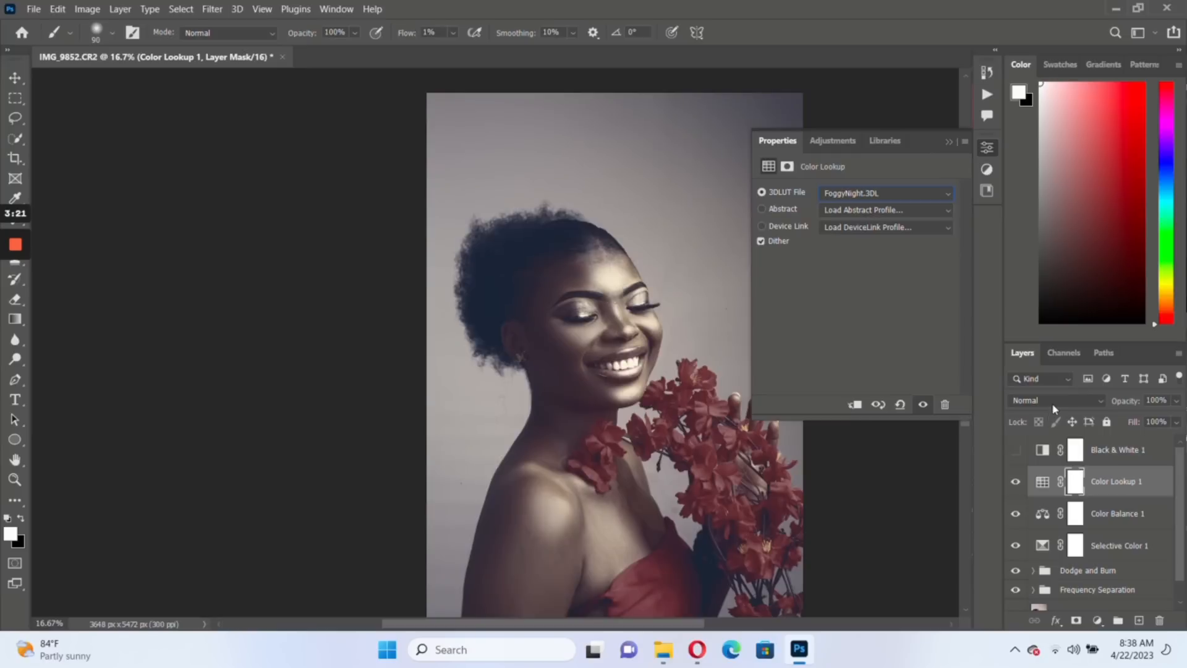
# - Blend the Color Lookup layer with Lighten at 34% opacity and compare the photo with the layer hidden and shown
pyautogui.click(1056, 407)
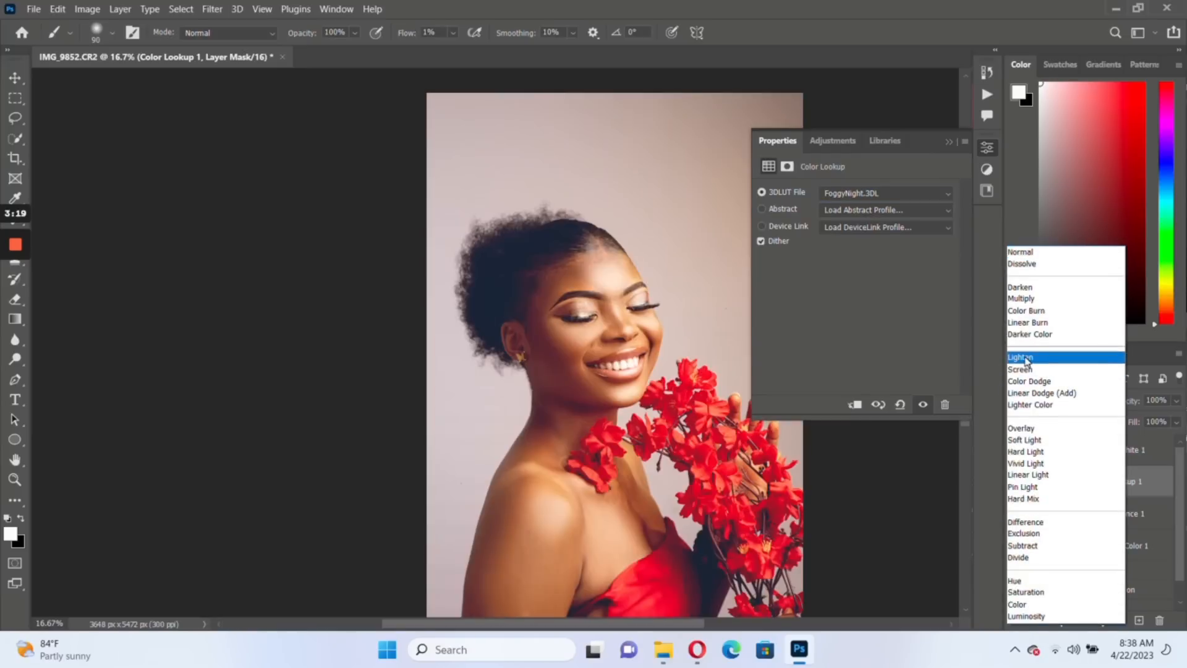
pyautogui.click(1025, 358)
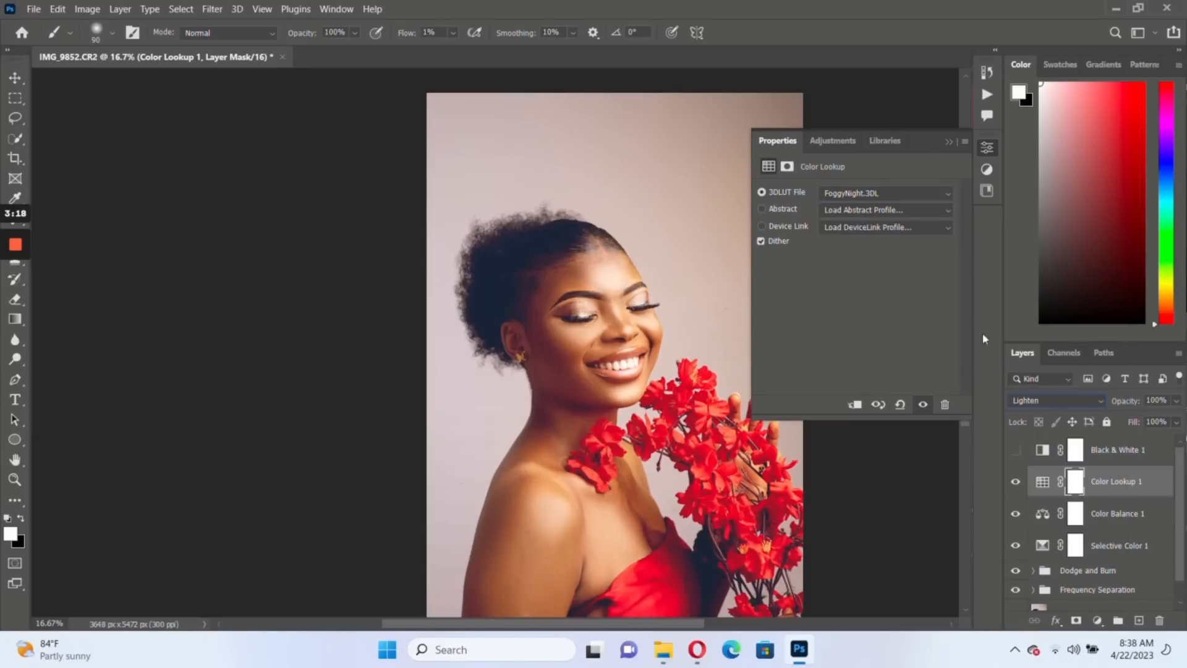
pyautogui.click(949, 142)
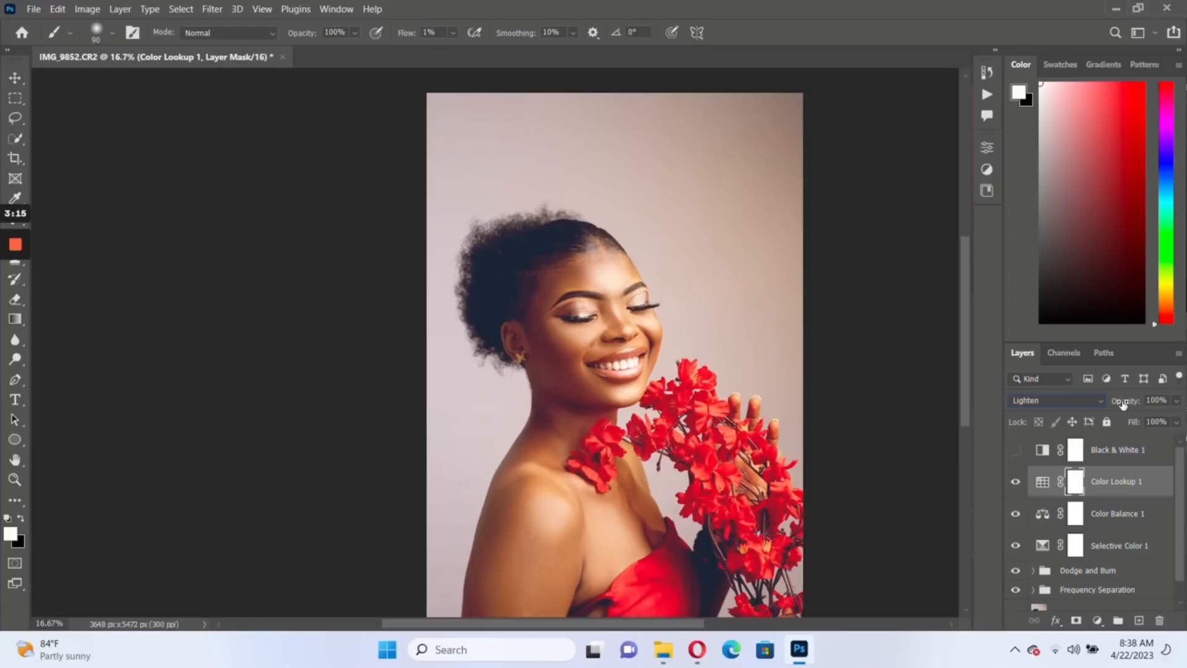
pyautogui.moveTo(1123, 403)
pyautogui.mouseDown()
pyautogui.moveTo(773, 419)
pyautogui.moveTo(798, 415)
pyautogui.mouseUp()
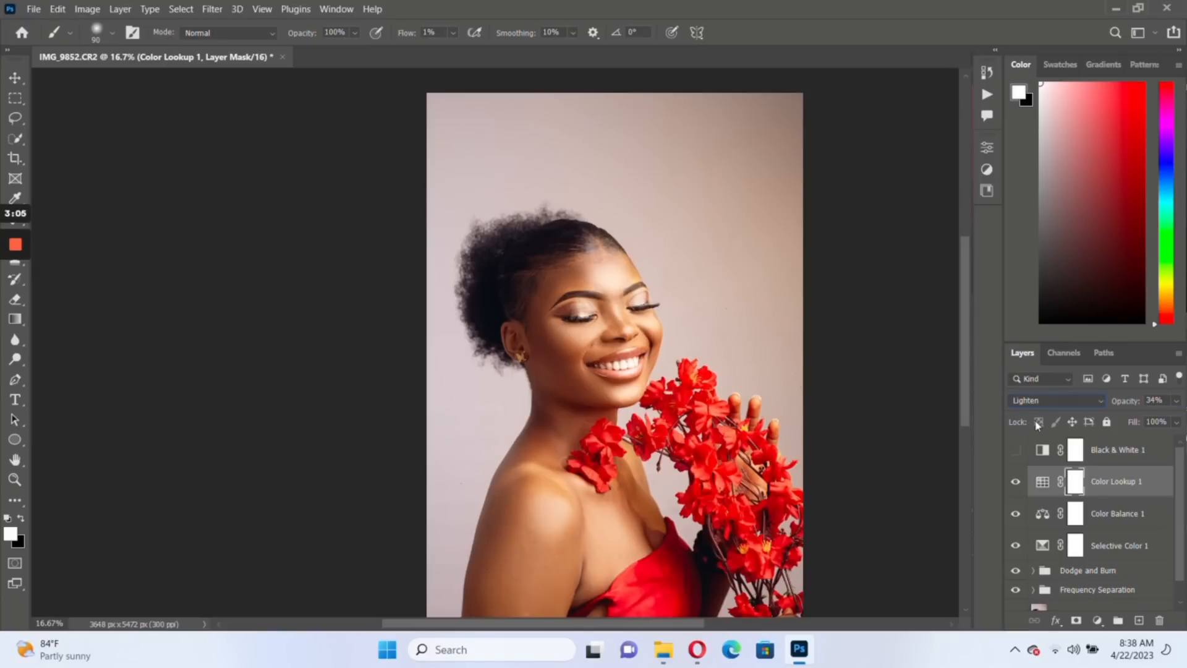
pyautogui.click(1016, 482)
pyautogui.click(1015, 482)
pyautogui.click(1014, 484)
pyautogui.click(1013, 484)
# - Stamp all visible layers into a new layer above Color Lookup and convert it to a smart object
pyautogui.scroll(-1, 1106, 547)
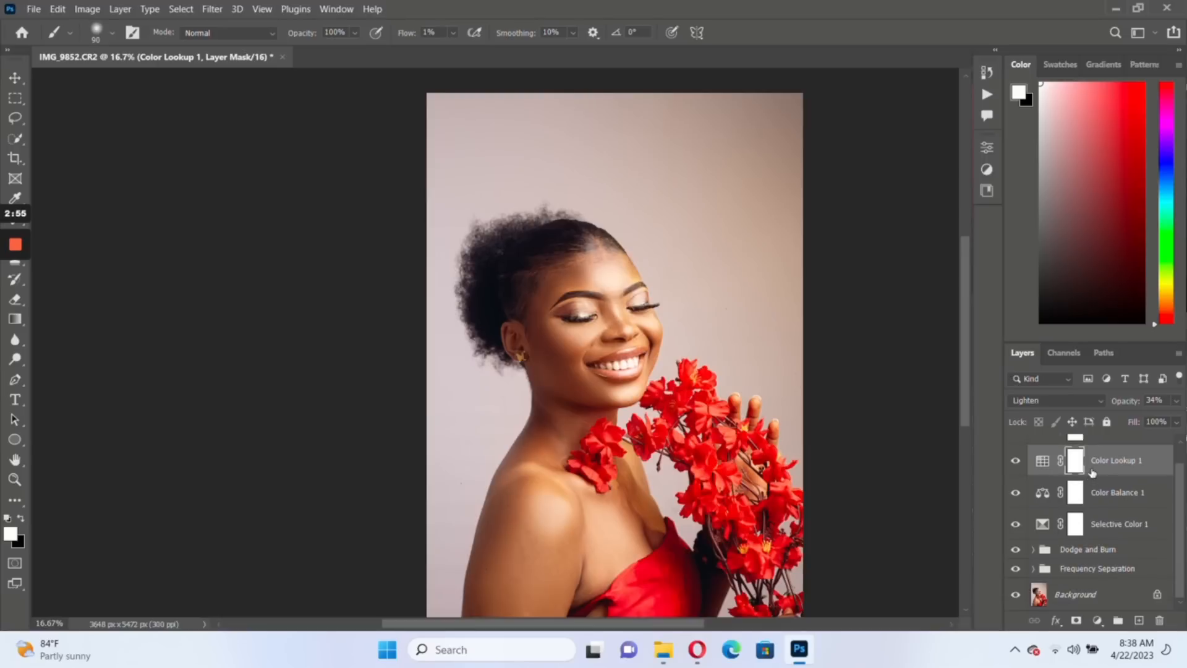
pyautogui.scroll(1, 1097, 482)
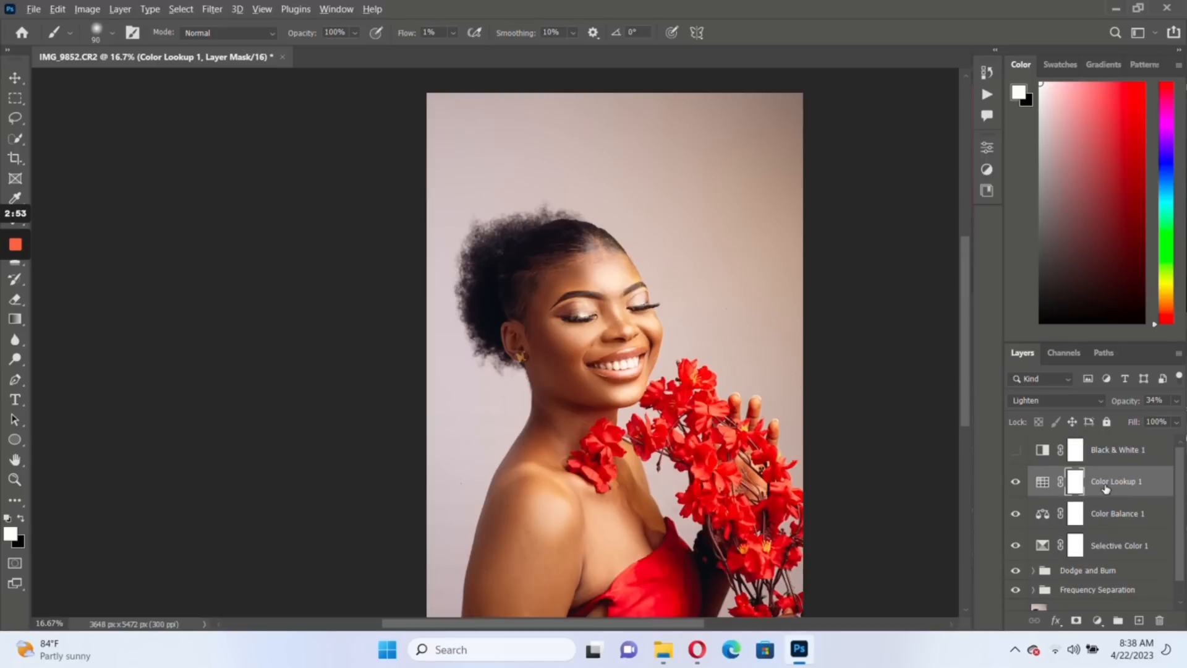
pyautogui.hotkey('ctrl', 'shift', 'alt', 'e')
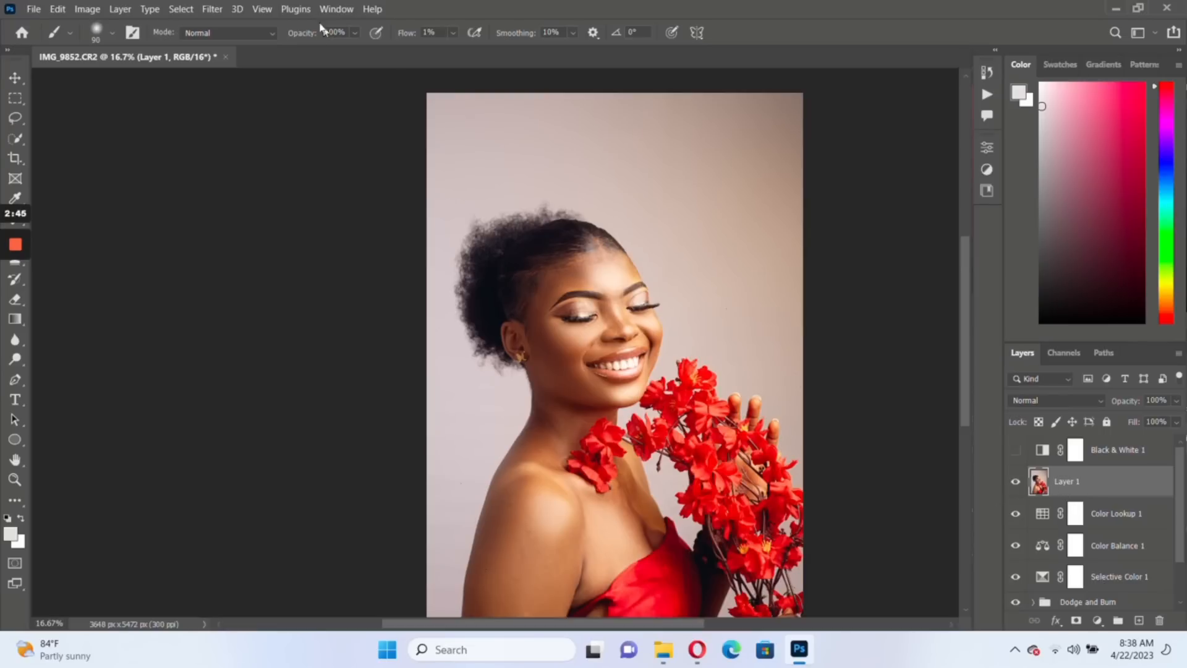
pyautogui.click(211, 14)
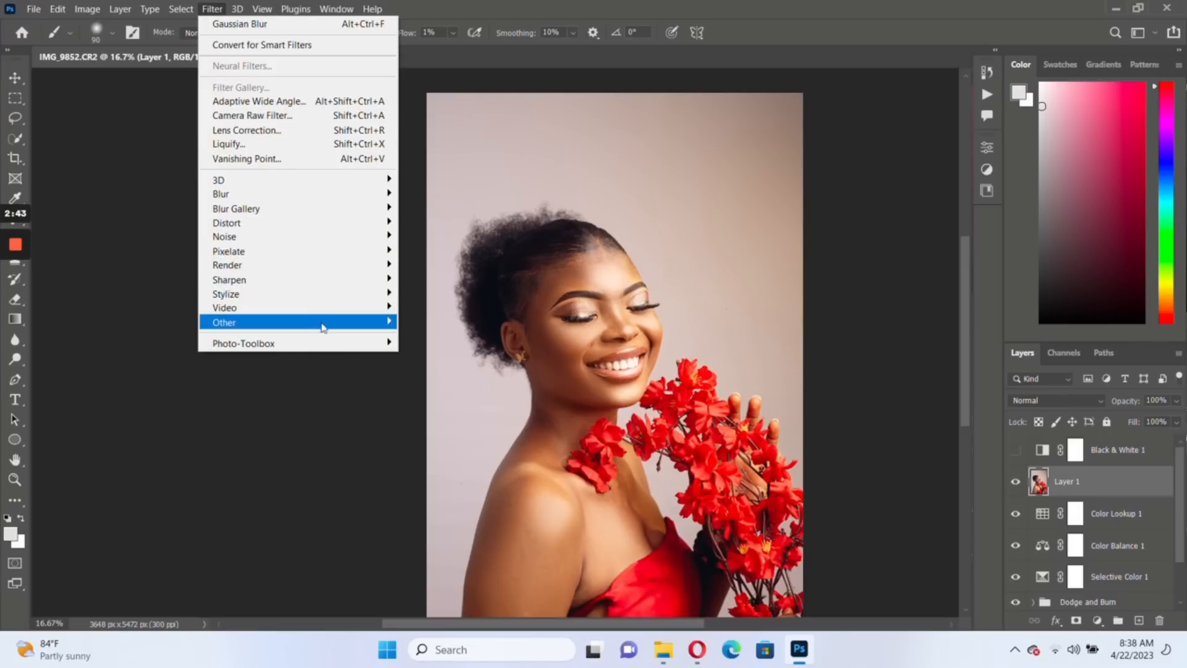
pyautogui.moveTo(352, 322)
pyautogui.rightClick(1090, 493)
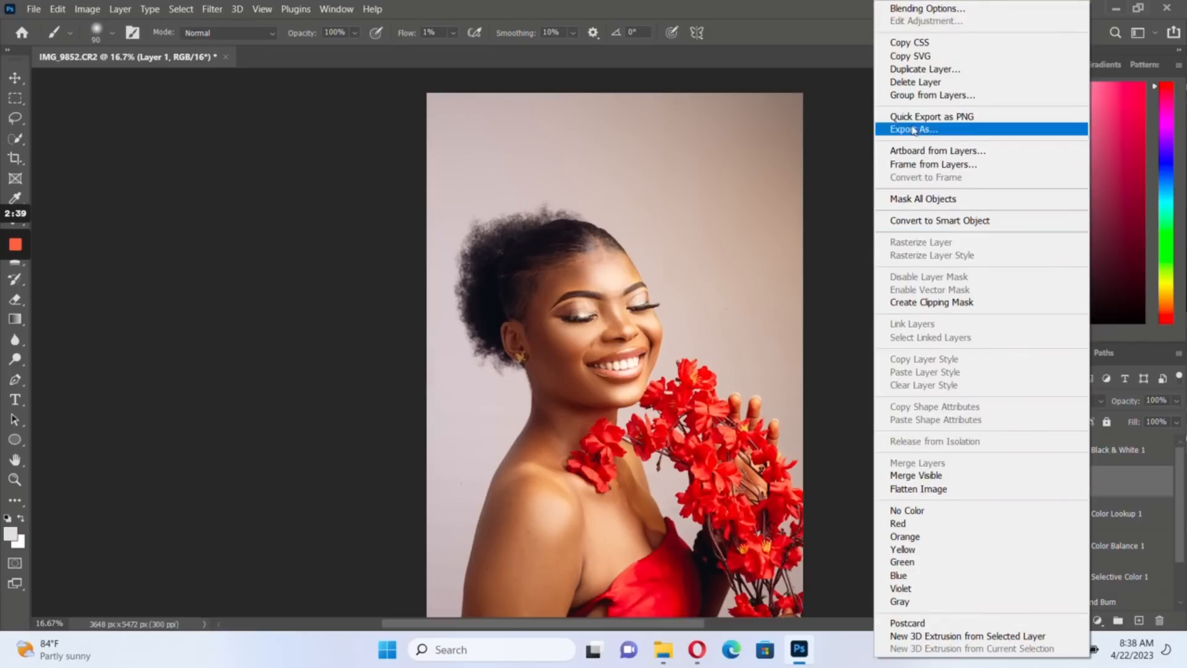
pyautogui.click(931, 221)
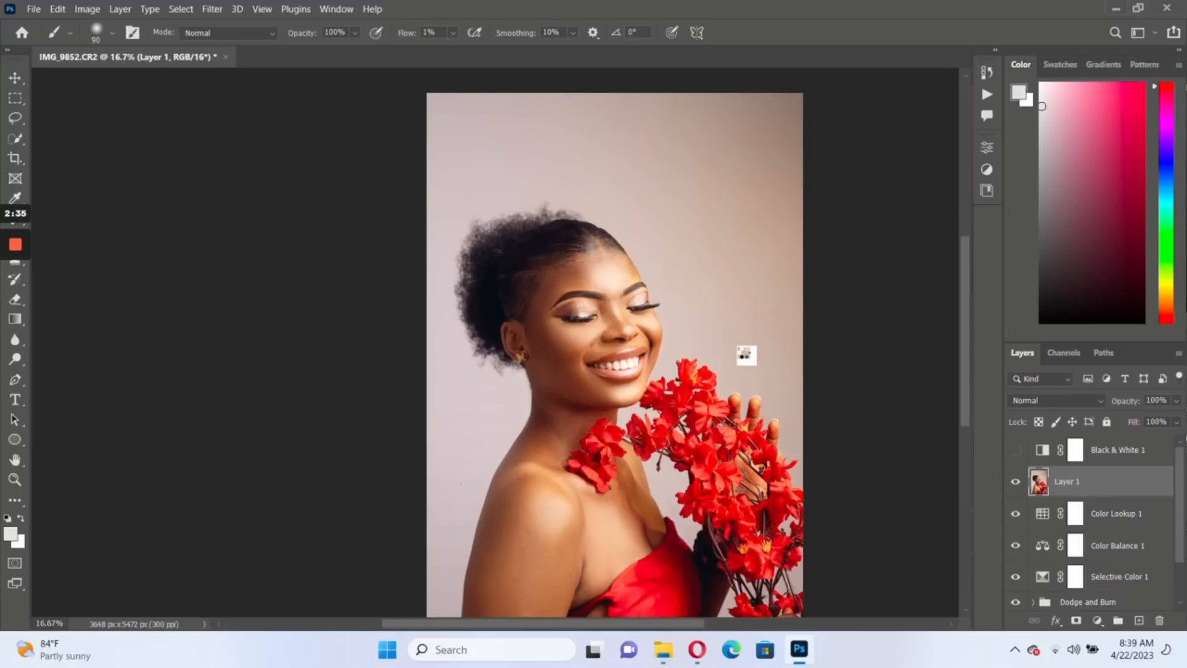
# - Apply a High Pass filter with a 1.5-pixel radius to the stamped layer and set its blend mode to Linear Light
pyautogui.click(211, 10)
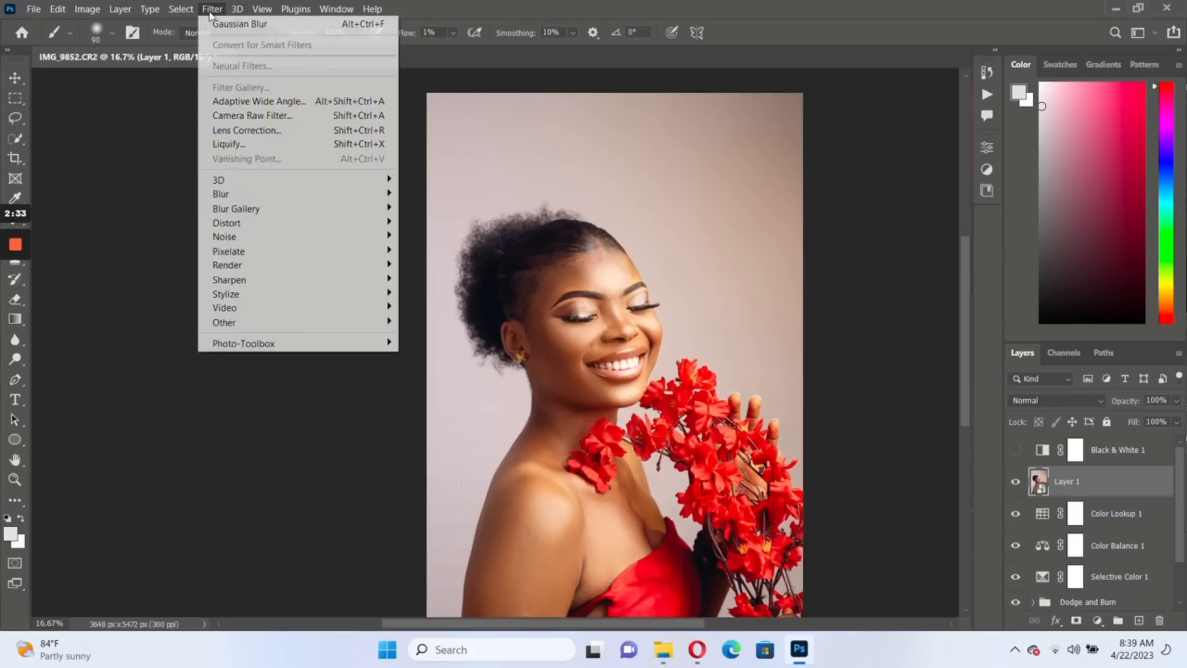
pyautogui.moveTo(371, 322)
pyautogui.click(443, 336)
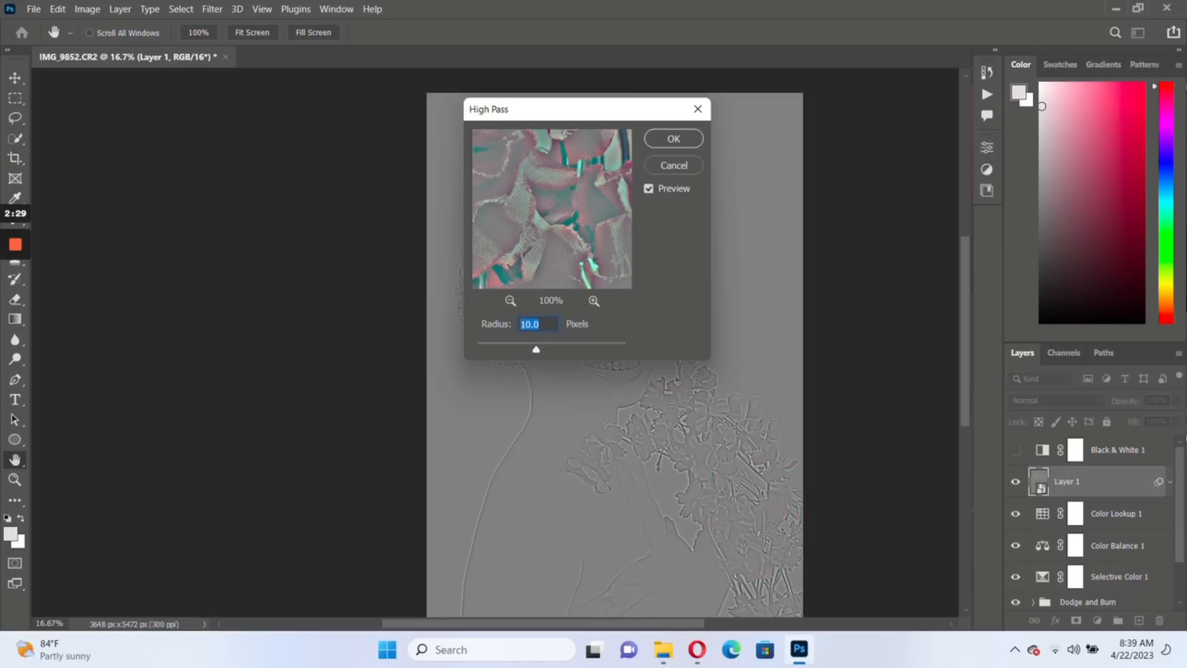
pyautogui.write('1.5')
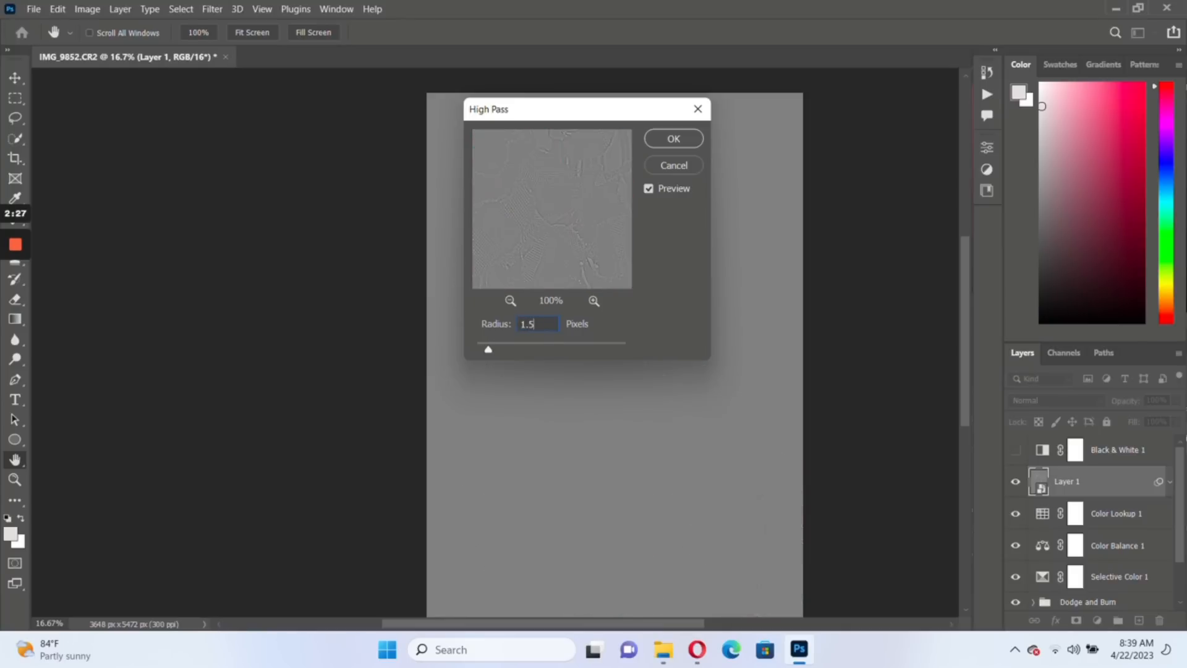
pyautogui.click(652, 142)
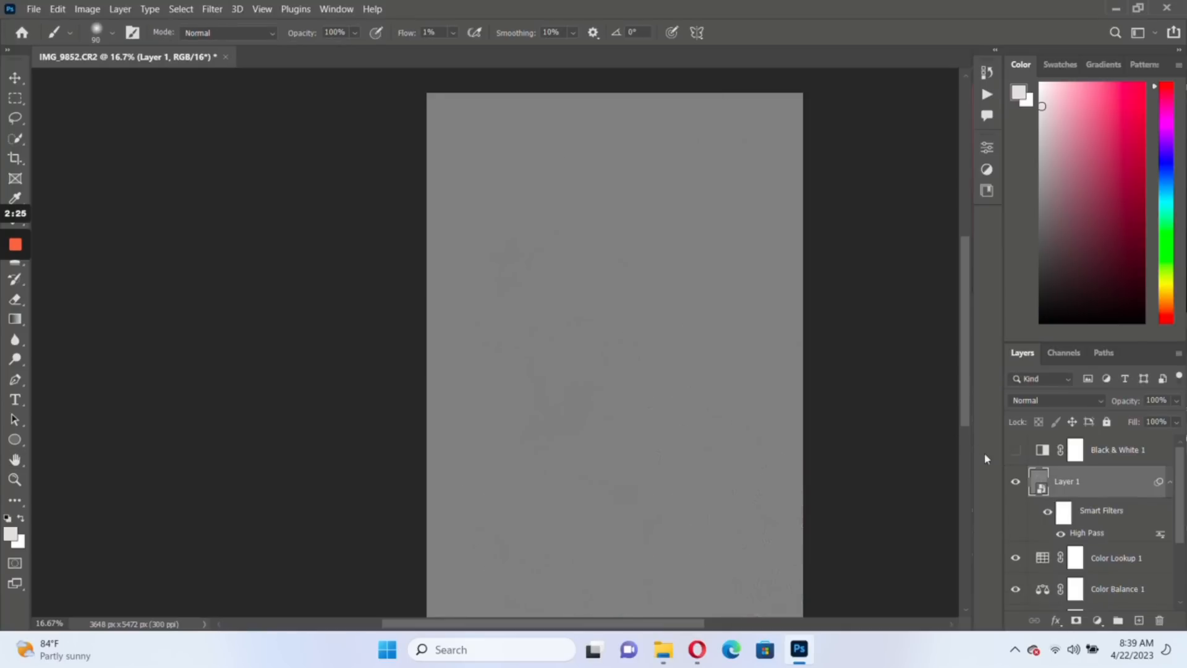
pyautogui.click(1056, 401)
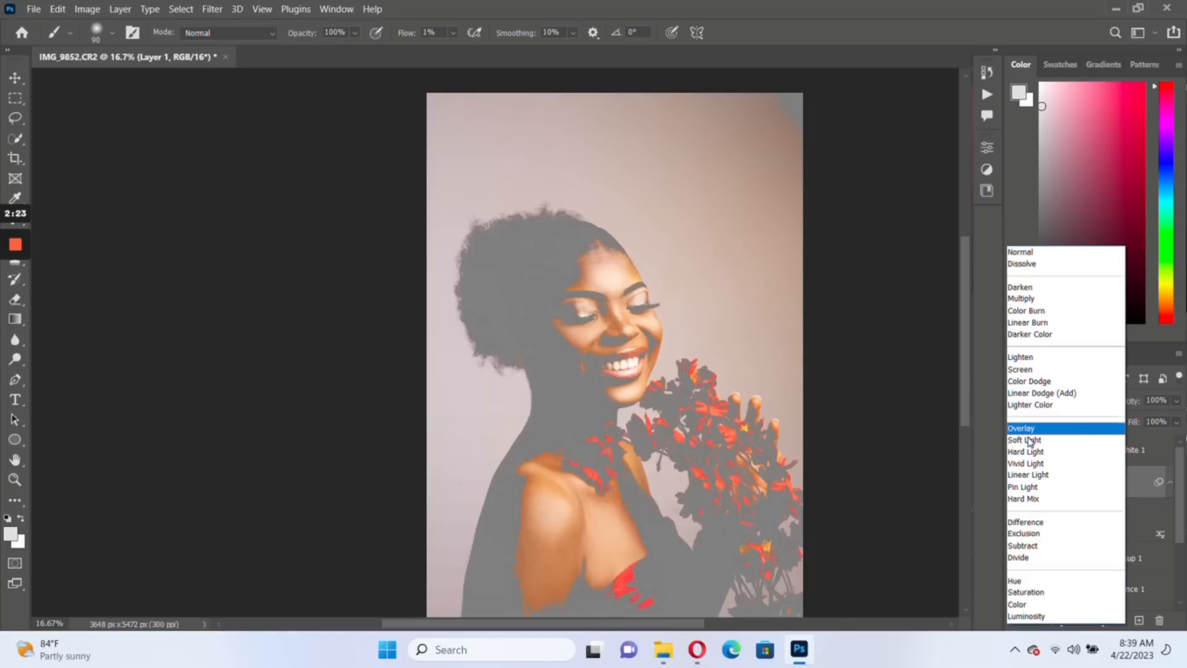
pyautogui.click(1028, 475)
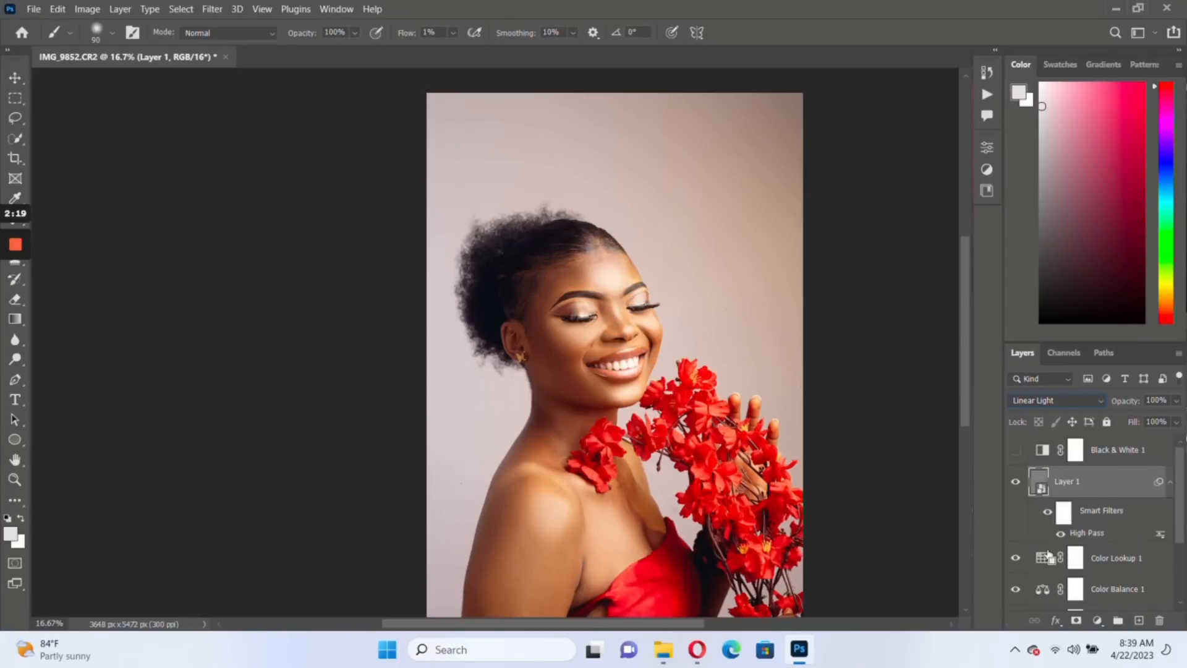
# - Inspect the sharpening on the face up close and add a layer mask to the High Pass layer
pyautogui.hotkey('ctrl', '+')
pyautogui.hotkey('ctrl', '+')
pyautogui.hotkey('ctrl', '+')
pyautogui.hotkey('ctrl', '+')
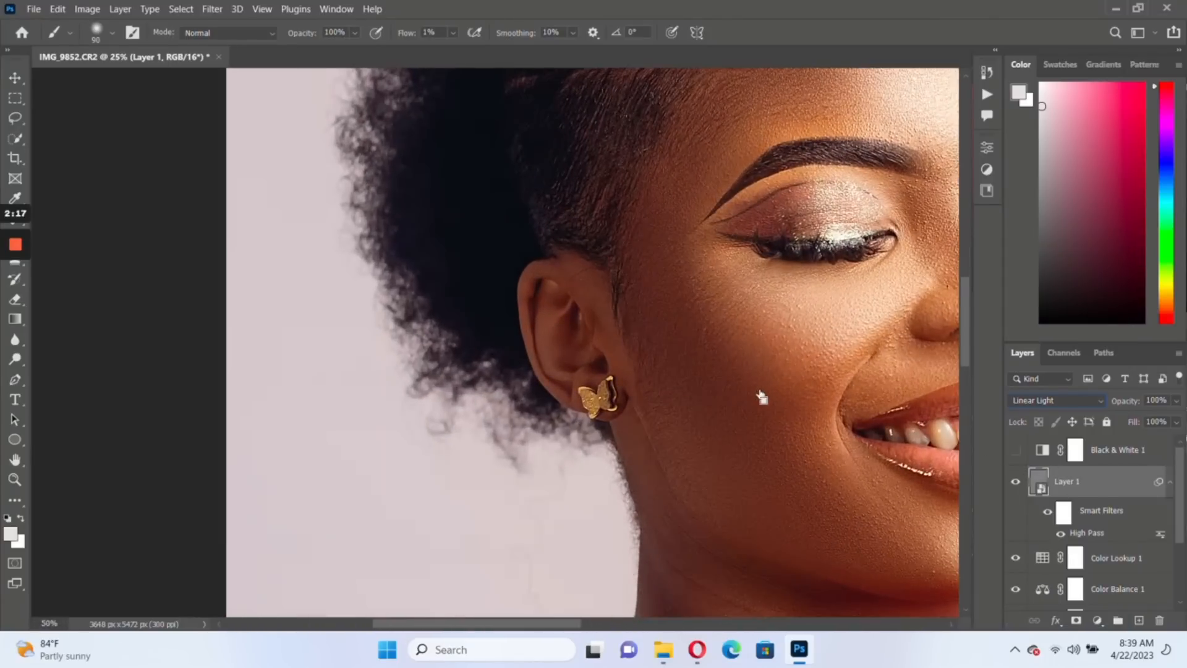
pyautogui.moveTo(778, 336); pyautogui.dragTo(552, 326)
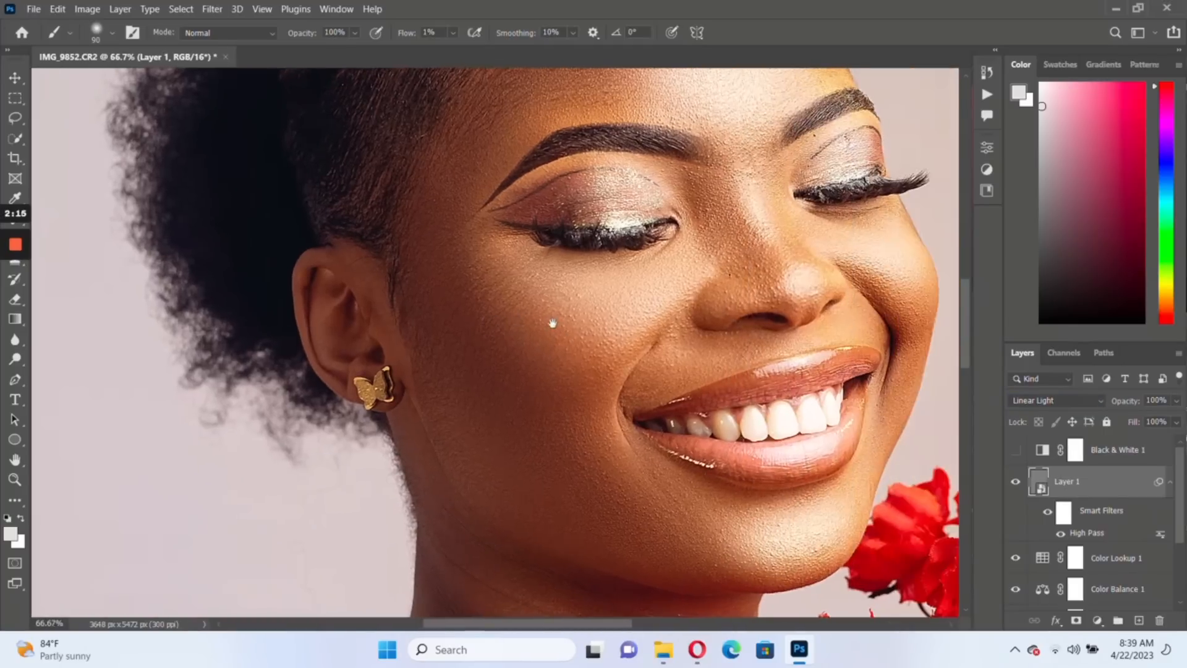
pyautogui.hotkey('ctrl', '-')
pyautogui.hotkey('ctrl', '-')
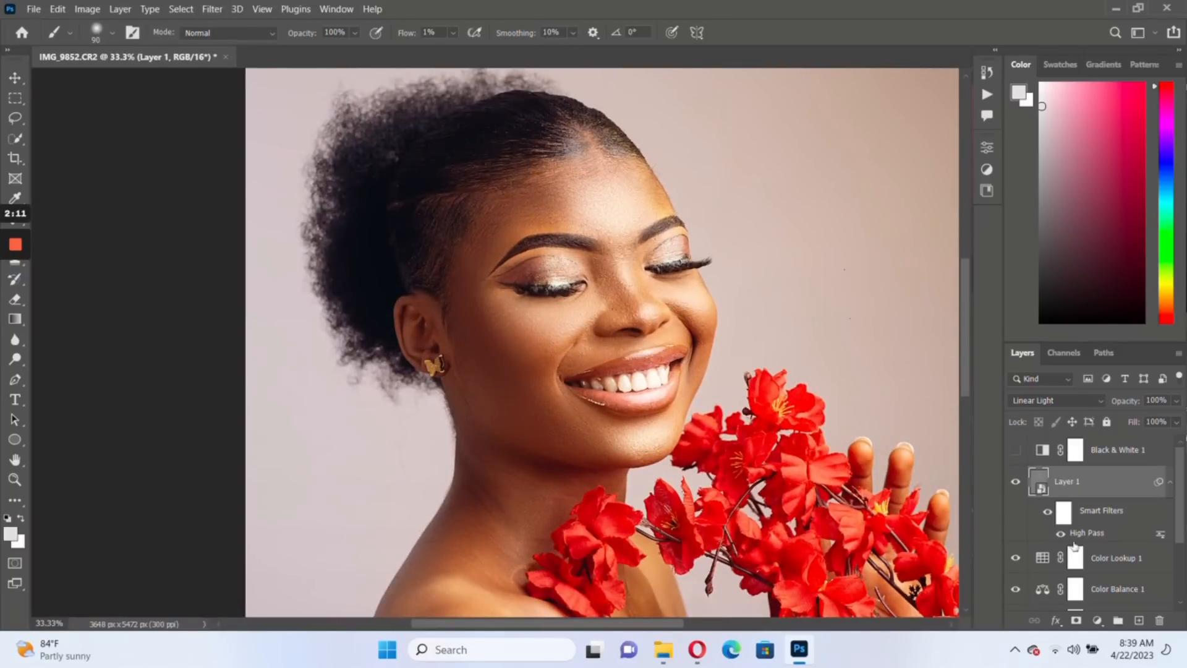
pyautogui.click(1074, 621)
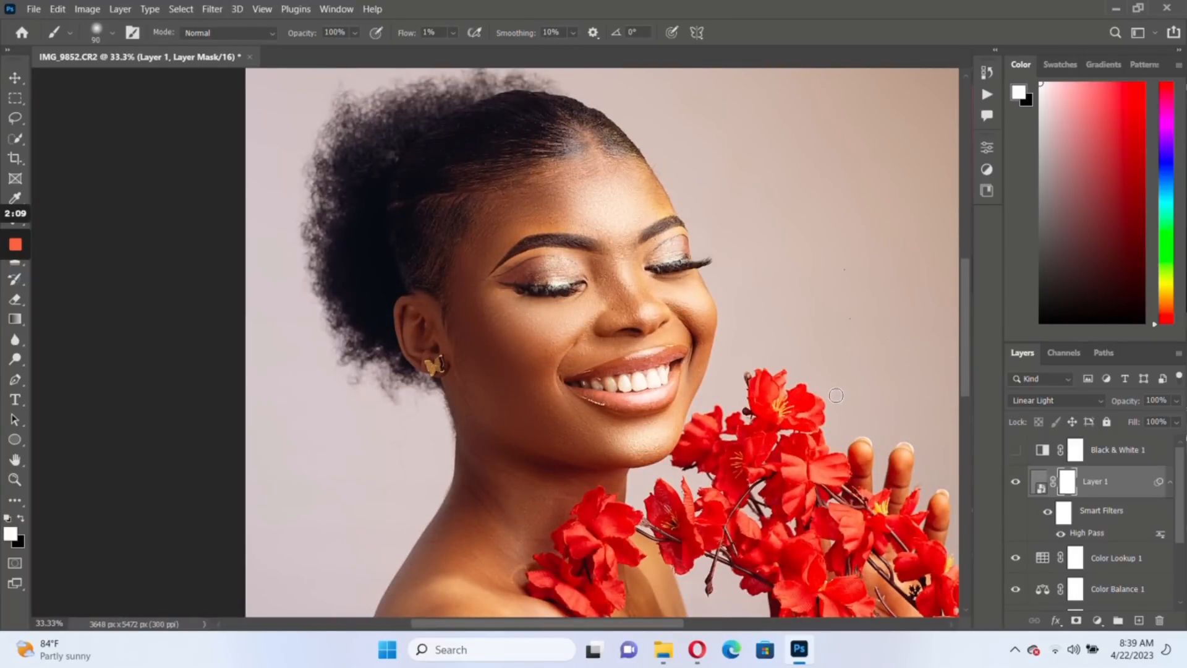
# - Invert the High Pass layer's mask to black, raise the brush flow, and paint white over both cheeks beside the nose
pyautogui.hotkey('ctrl', 'i')
pyautogui.moveTo(408, 34); pyautogui.dragTo(443, 35)
pyautogui.write('65')
pyautogui.press(']')
pyautogui.press(']')
pyautogui.press(']')
pyautogui.press(']')
pyautogui.press(']')
pyautogui.press('[')
pyautogui.moveTo(568, 318)
pyautogui.mouseDown()
pyautogui.moveTo(508, 309)
pyautogui.moveTo(533, 334)
pyautogui.moveTo(584, 308)
pyautogui.mouseUp()
pyautogui.moveTo(656, 300)
pyautogui.mouseDown()
pyautogui.moveTo(680, 297)
pyautogui.moveTo(703, 334)
pyautogui.mouseUp()
# - Paint white on the High Pass mask with a larger brush over the forehead and the side of the face
pyautogui.press(']')
pyautogui.press(']')
pyautogui.press(']')
pyautogui.moveTo(509, 225); pyautogui.dragTo(599, 202)
pyautogui.moveTo(471, 327); pyautogui.dragTo(539, 440)
# - Set the brush flow to 13% and the brush size to 175 px
pyautogui.moveTo(405, 34); pyautogui.dragTo(317, 42)
pyautogui.press('[')
pyautogui.press('[')
pyautogui.press('[')
pyautogui.press('[')
pyautogui.press('[')
pyautogui.press('[')
pyautogui.press(']')
pyautogui.press(']')
pyautogui.press(']')
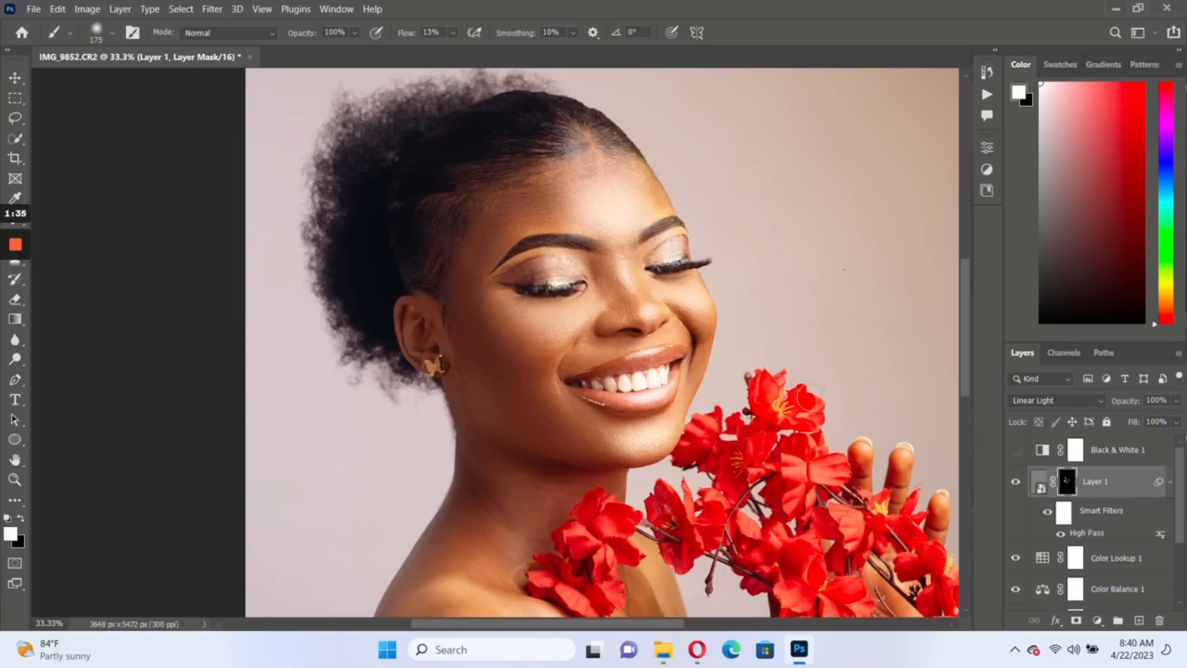
# - Compare the face with the masked High Pass layer hidden and shown, examining the cheek's skin texture up to 200%
pyautogui.click(1017, 484)
pyautogui.click(1016, 484)
pyautogui.hotkey('ctrl', '+')
pyautogui.hotkey('ctrl', '+')
pyautogui.hotkey('ctrl', '+')
pyautogui.hotkey('ctrl', '+')
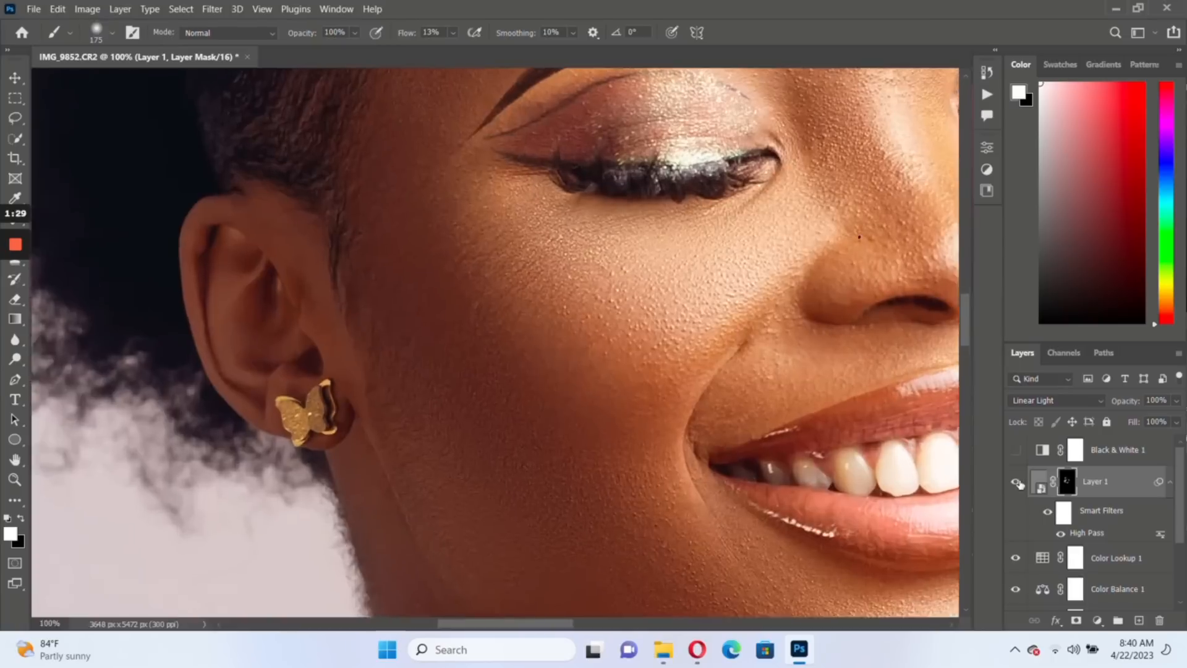
pyautogui.click(1019, 486)
pyautogui.click(1019, 486)
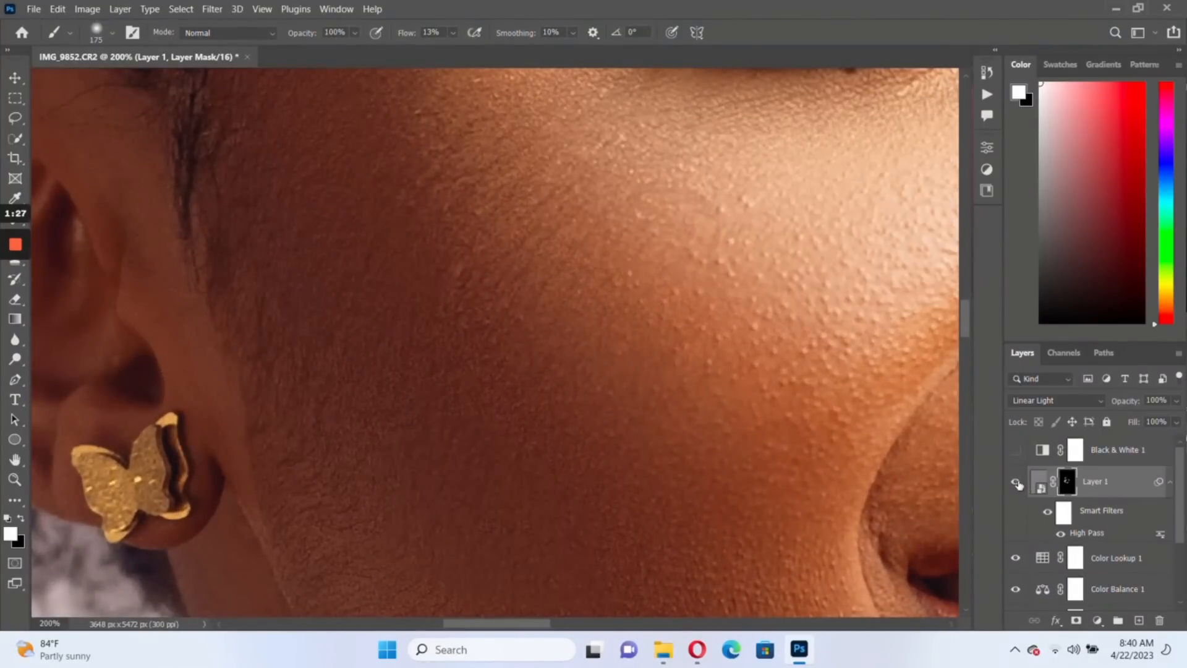
pyautogui.click(1020, 486)
pyautogui.click(1019, 485)
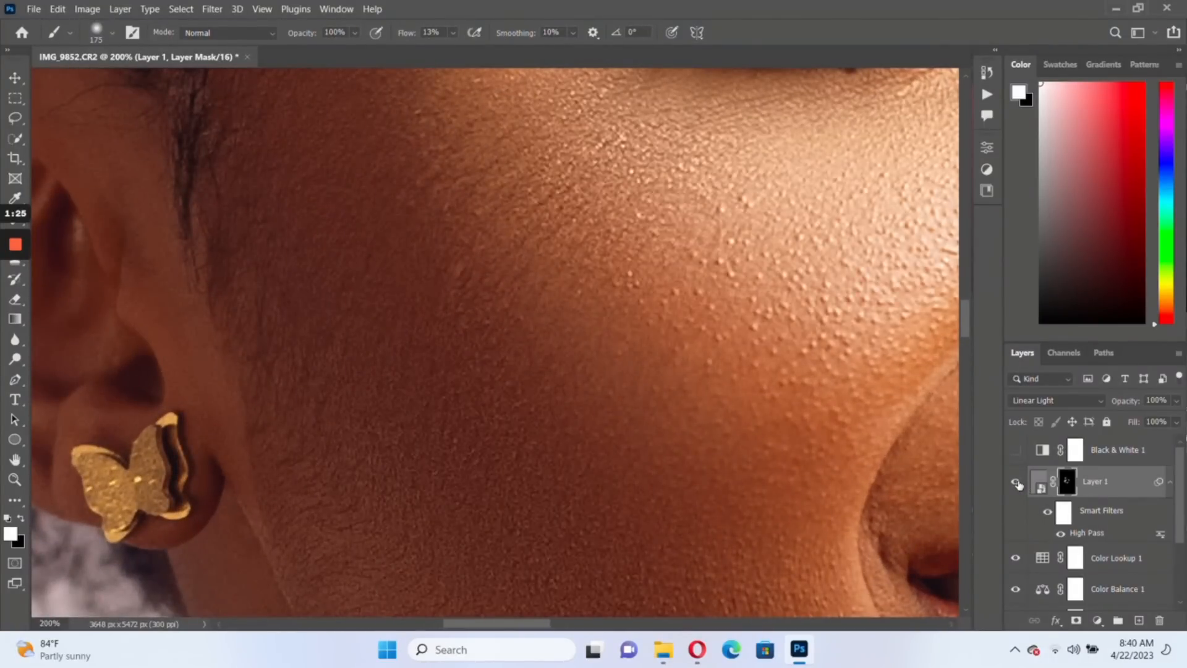
# - Collapse Layer 1's smart filters and crop the photo at a 4:5 ratio around the woman and flowers, about 3452 × 4314 px
pyautogui.hotkey('ctrl', '0')
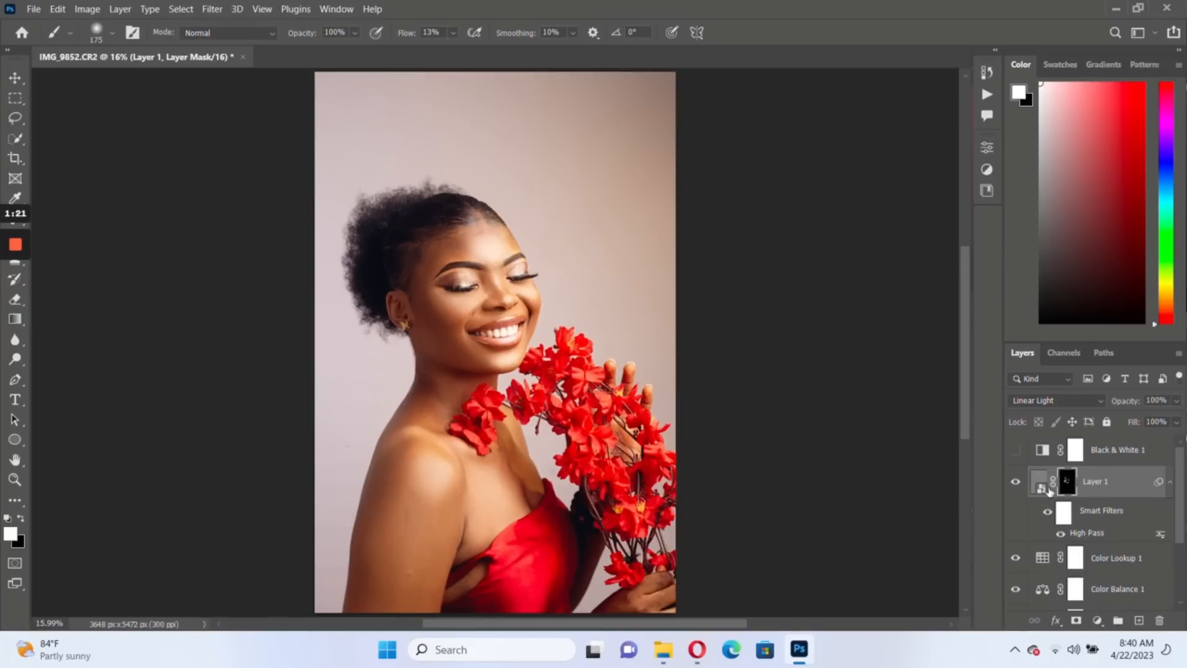
pyautogui.click(1168, 483)
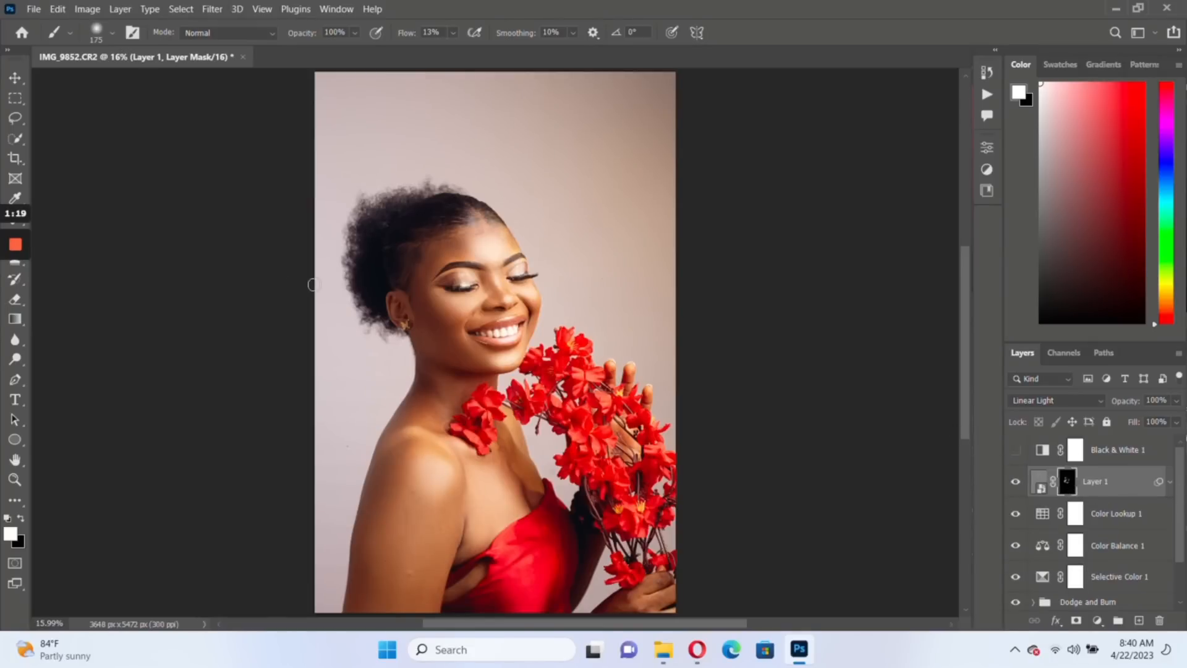
pyautogui.click(15, 158)
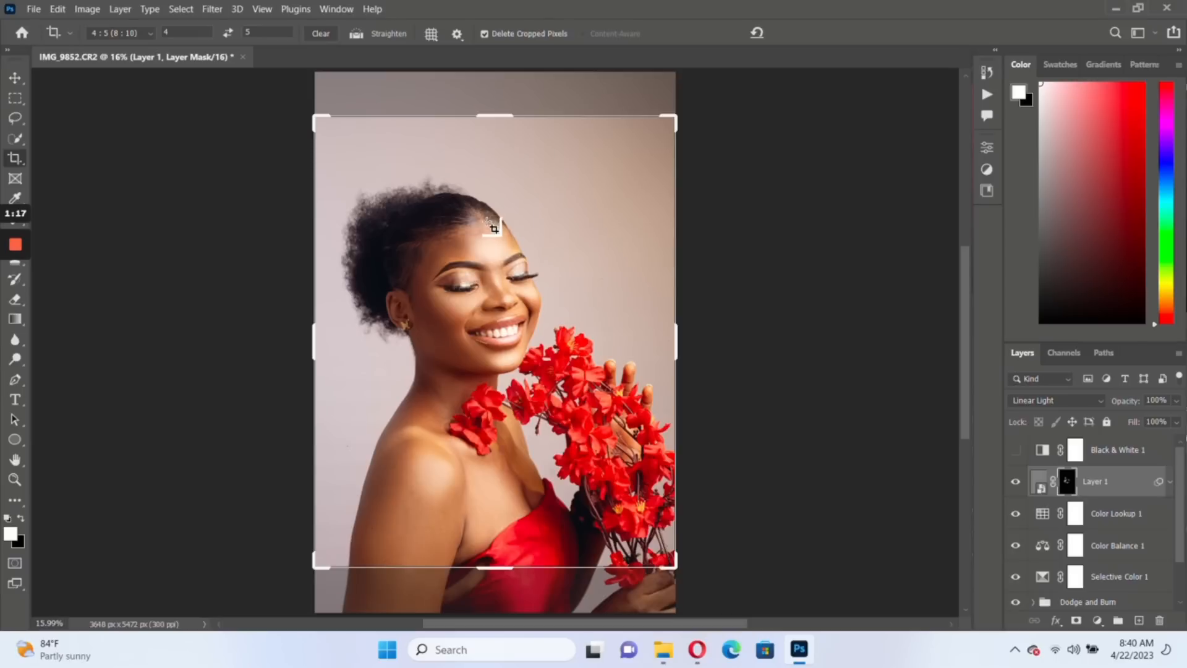
pyautogui.click(491, 290)
pyautogui.moveTo(491, 289); pyautogui.dragTo(493, 309)
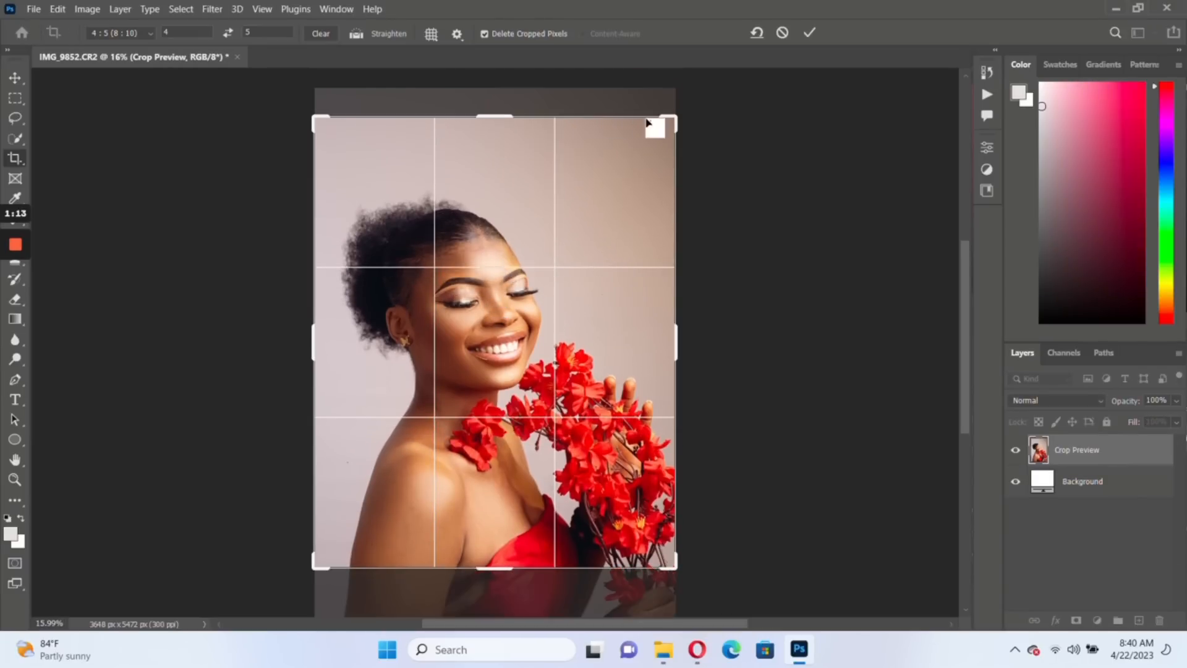
pyautogui.moveTo(677, 117); pyautogui.dragTo(672, 131)
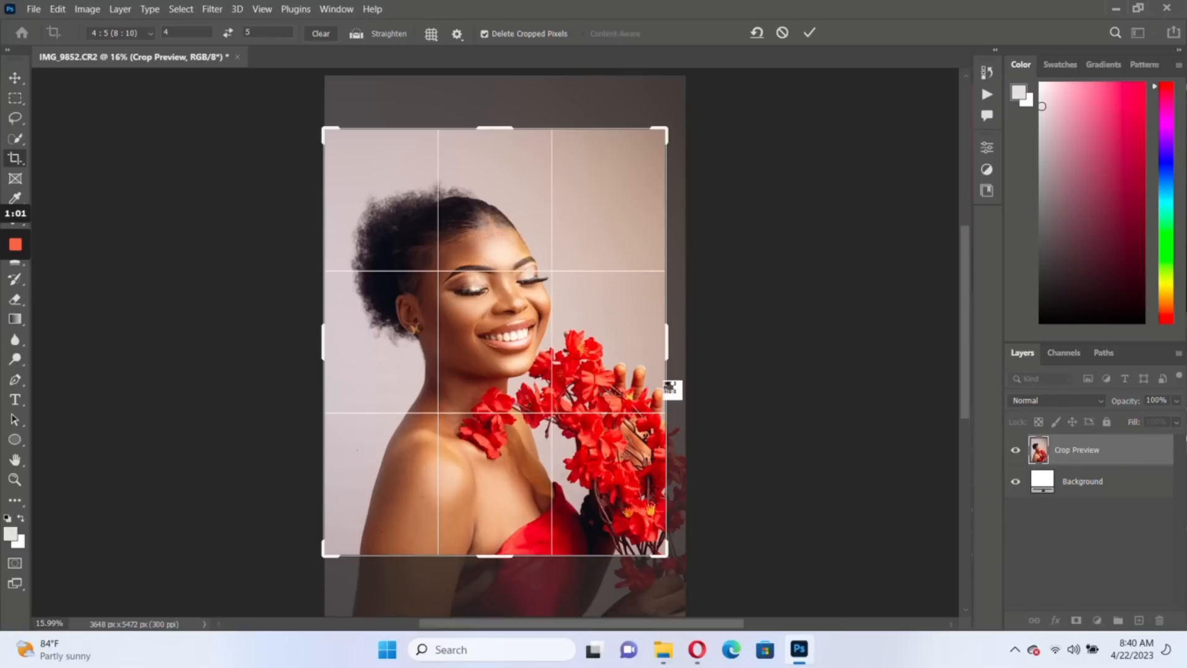
pyautogui.press('Return')
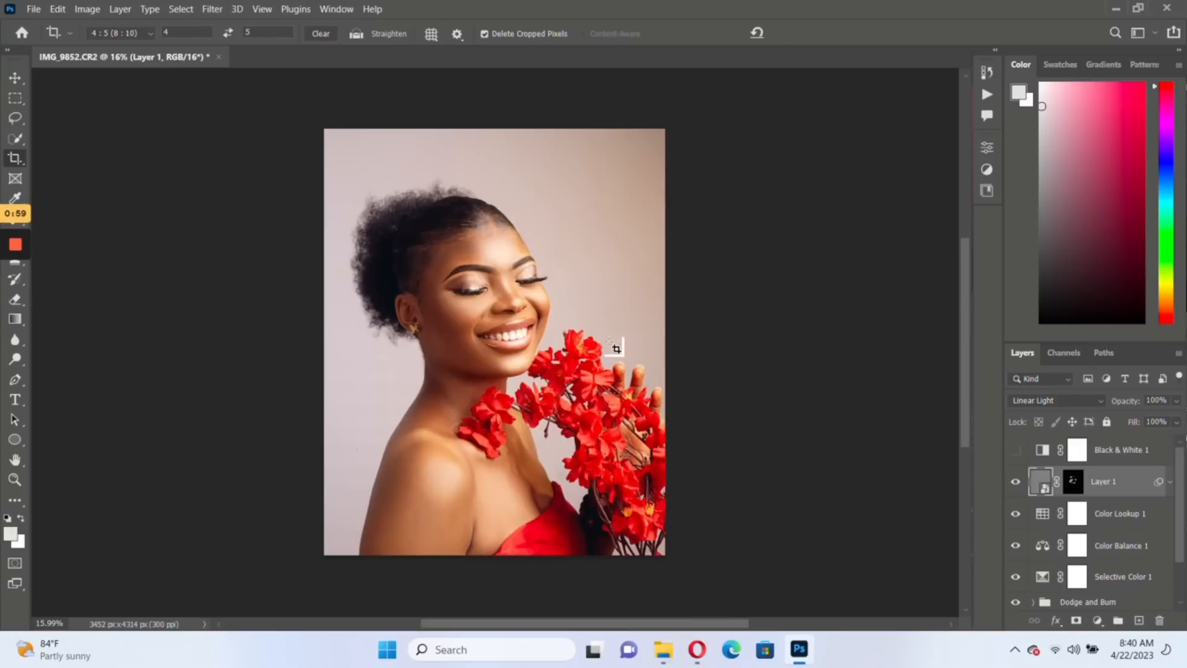